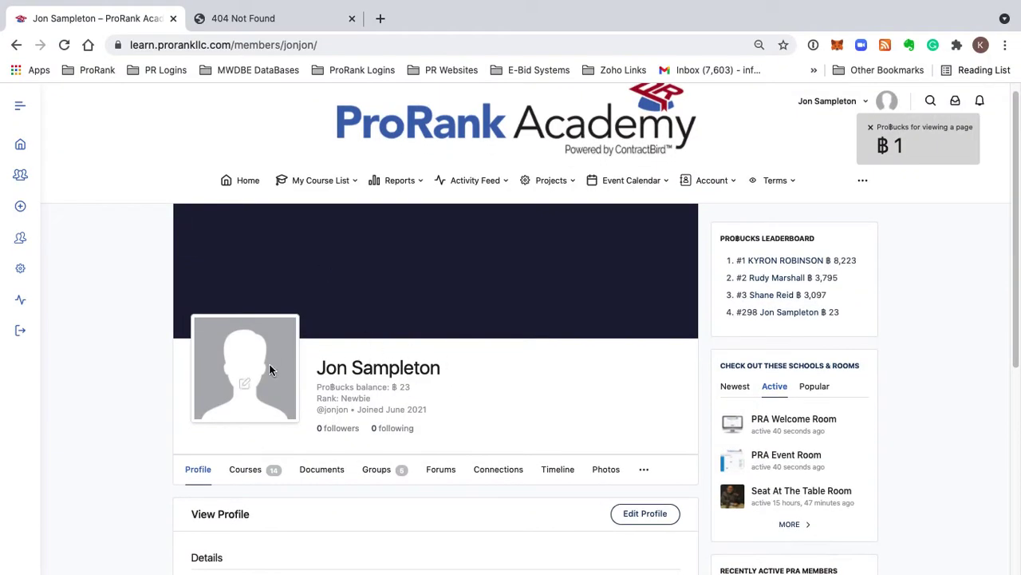
- Examine the member's profile details, ProBucks leaderboard, suggested rooms and recently active members, plus the Activity Feed and Projects options
{"action": "scroll", "coordinate": [504, 391], "scroll_direction": "down", "scroll_amount": 2}
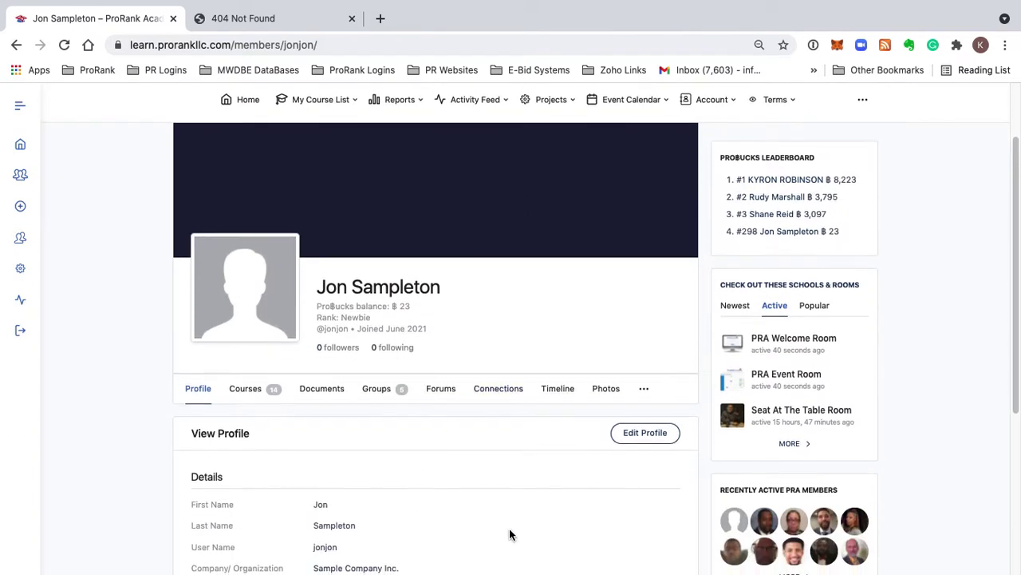
{"action": "scroll", "coordinate": [510, 534], "scroll_direction": "down", "scroll_amount": 5}
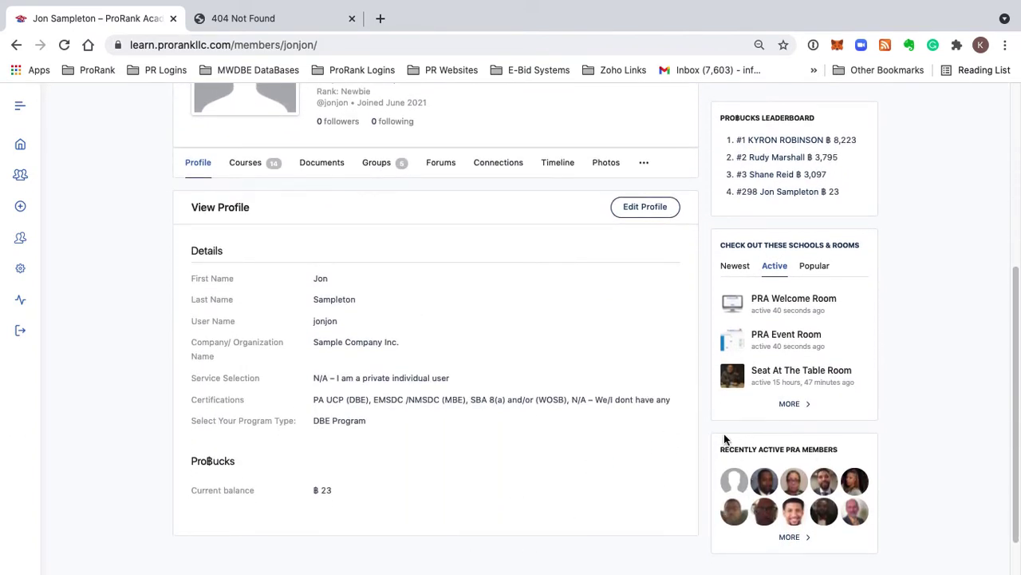
{"action": "scroll", "coordinate": [724, 433], "scroll_direction": "up", "scroll_amount": 1}
{"action": "scroll", "coordinate": [724, 431], "scroll_direction": "up", "scroll_amount": 3}
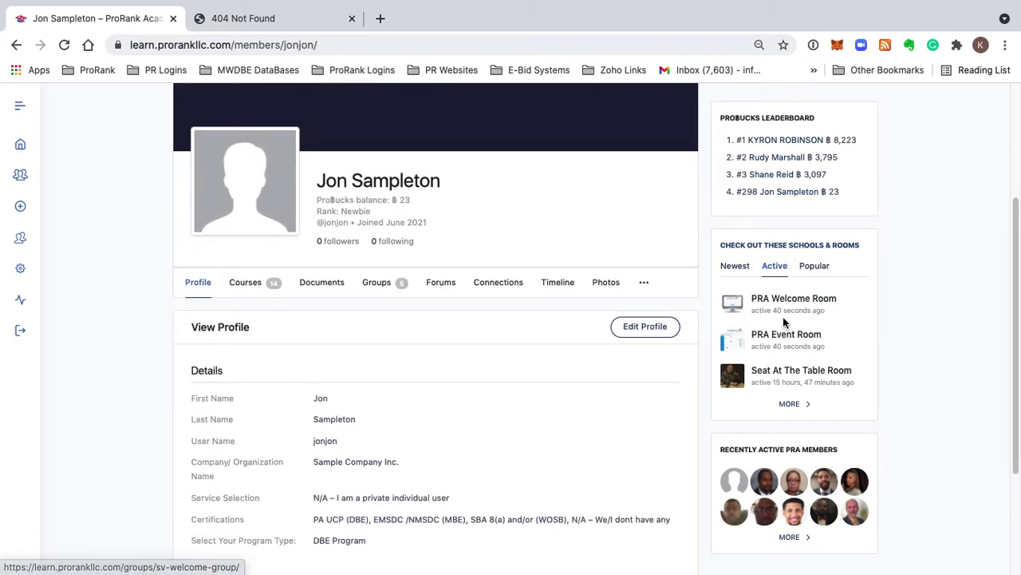
{"action": "scroll", "coordinate": [765, 279], "scroll_direction": "up", "scroll_amount": 2}
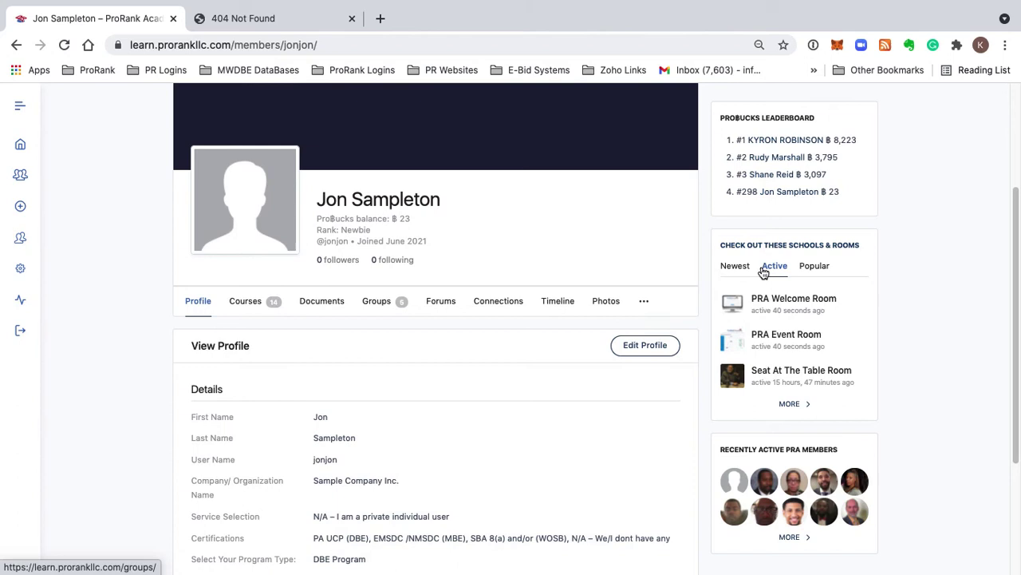
{"action": "scroll", "coordinate": [857, 203], "scroll_direction": "up", "scroll_amount": 2}
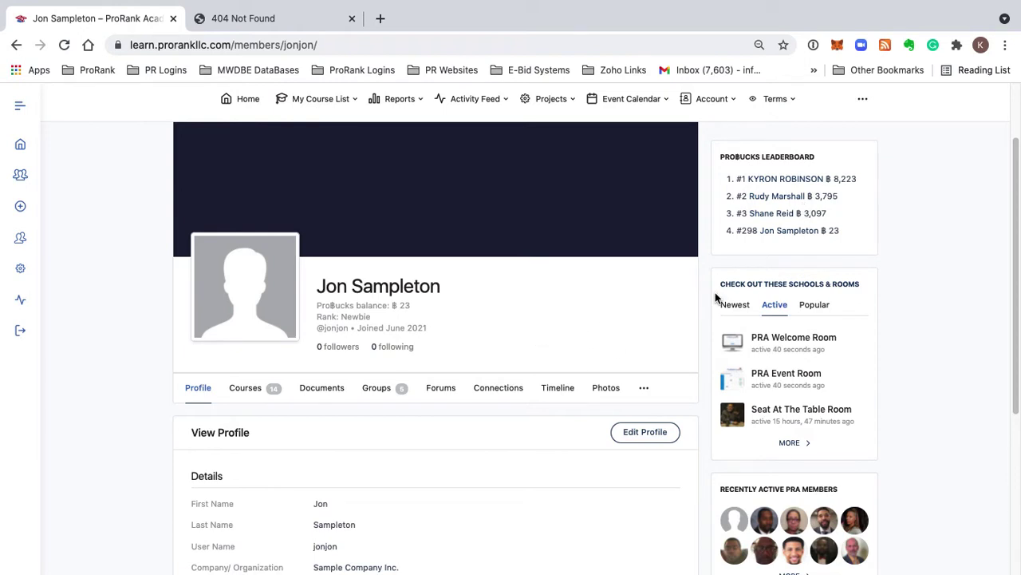
{"action": "scroll", "coordinate": [406, 342], "scroll_direction": "down", "scroll_amount": 1}
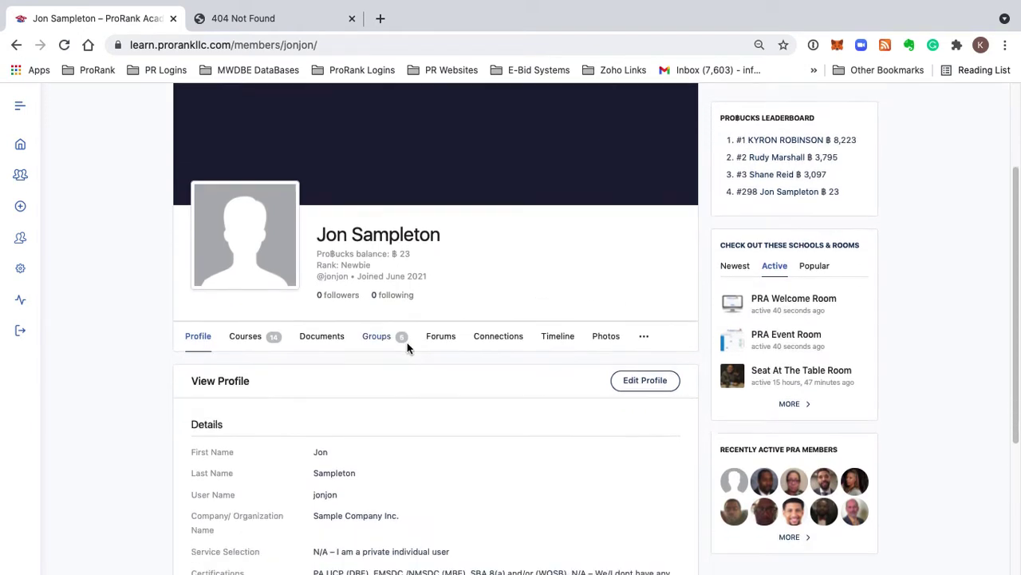
{"action": "scroll", "coordinate": [406, 347], "scroll_direction": "down", "scroll_amount": 1}
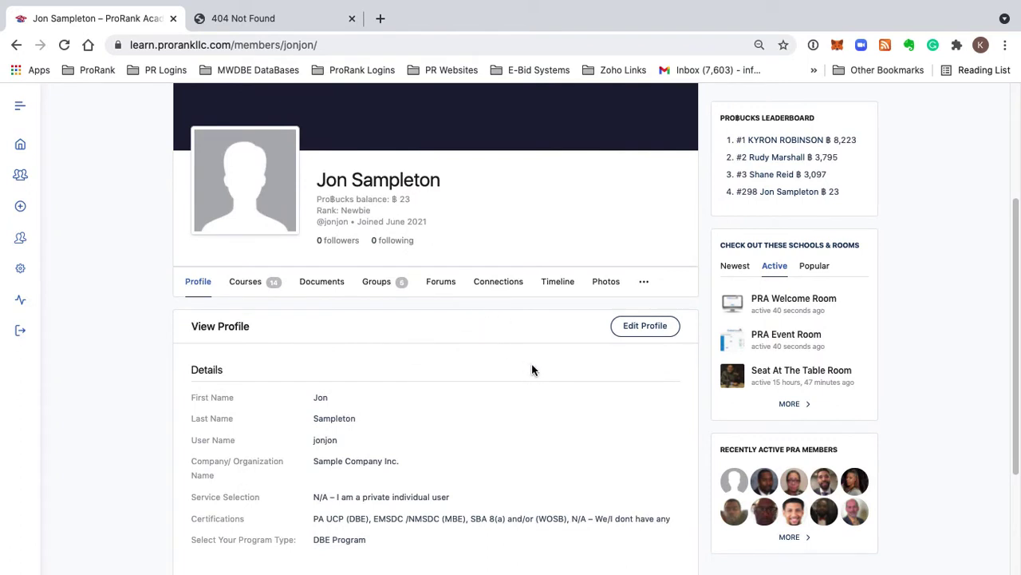
{"action": "scroll", "coordinate": [533, 367], "scroll_direction": "down", "scroll_amount": 1}
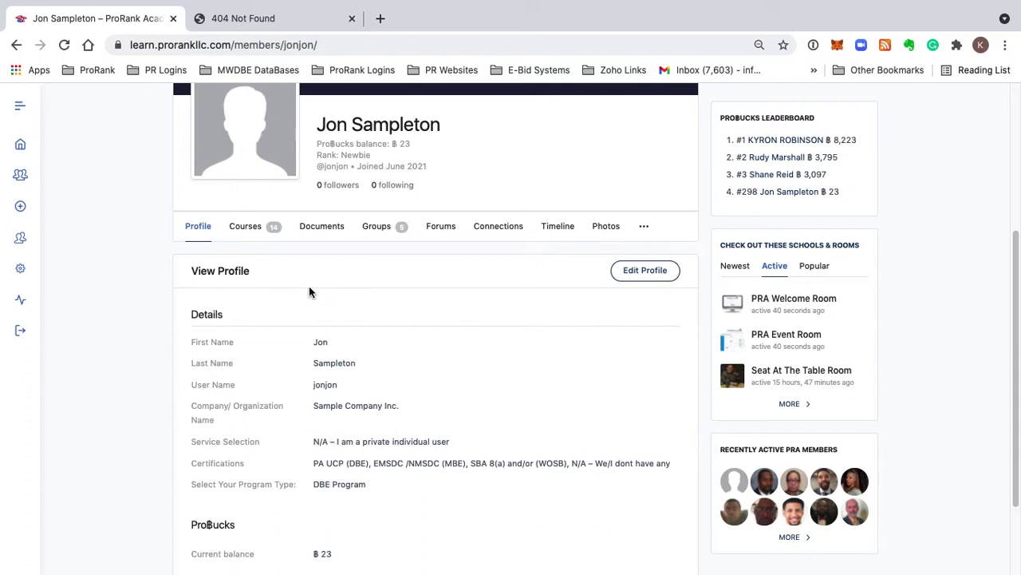
{"action": "scroll", "coordinate": [315, 307], "scroll_direction": "up", "scroll_amount": 1}
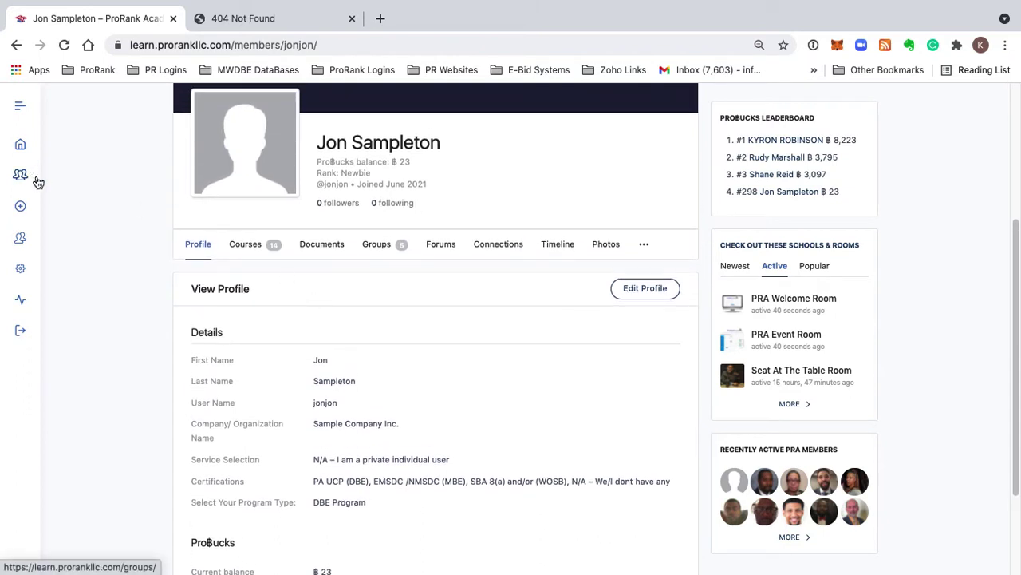
{"action": "scroll", "coordinate": [340, 266], "scroll_direction": "up", "scroll_amount": 1}
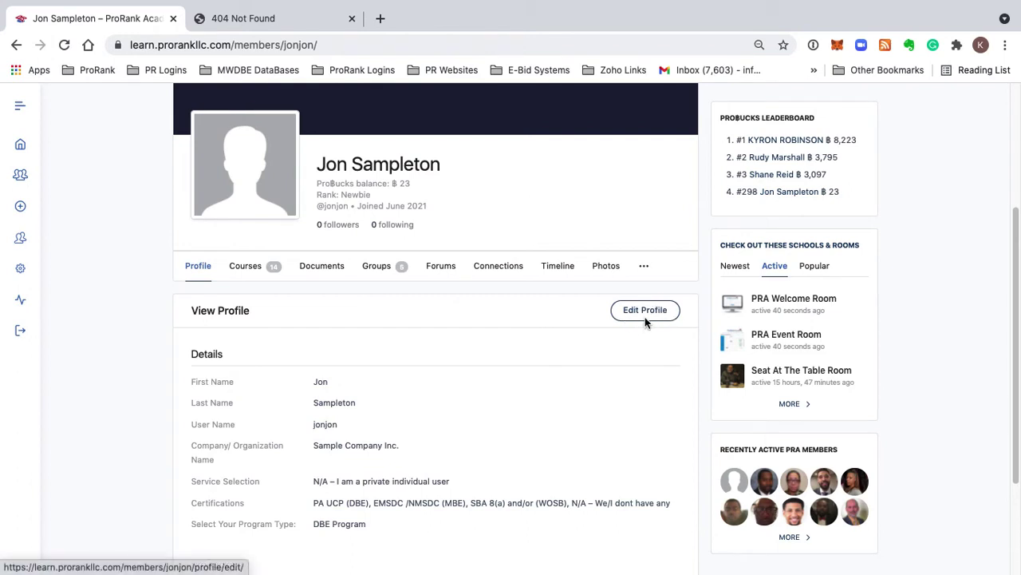
{"action": "scroll", "coordinate": [648, 348], "scroll_direction": "up", "scroll_amount": 2}
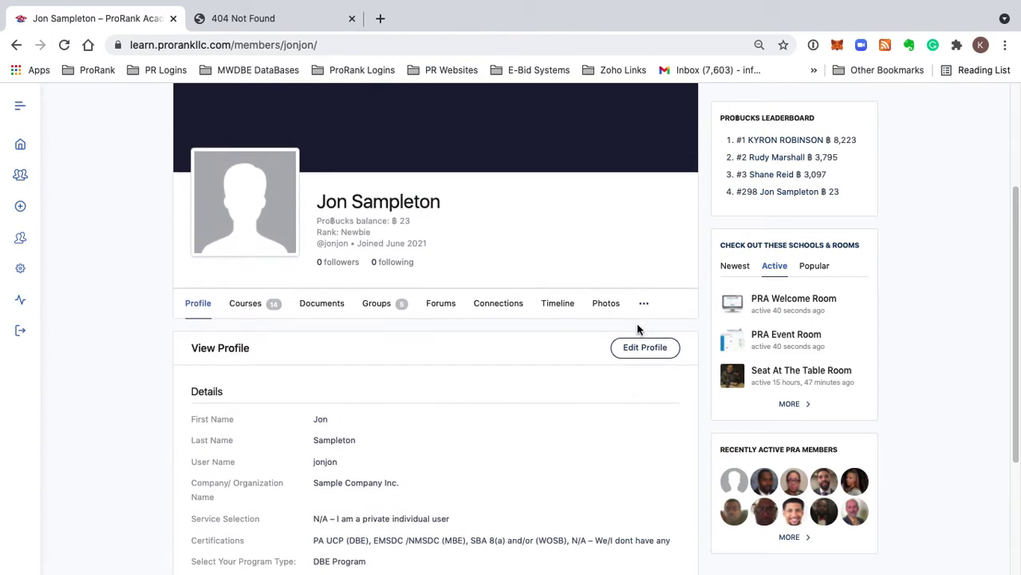
{"action": "scroll", "coordinate": [639, 327], "scroll_direction": "up", "scroll_amount": 3}
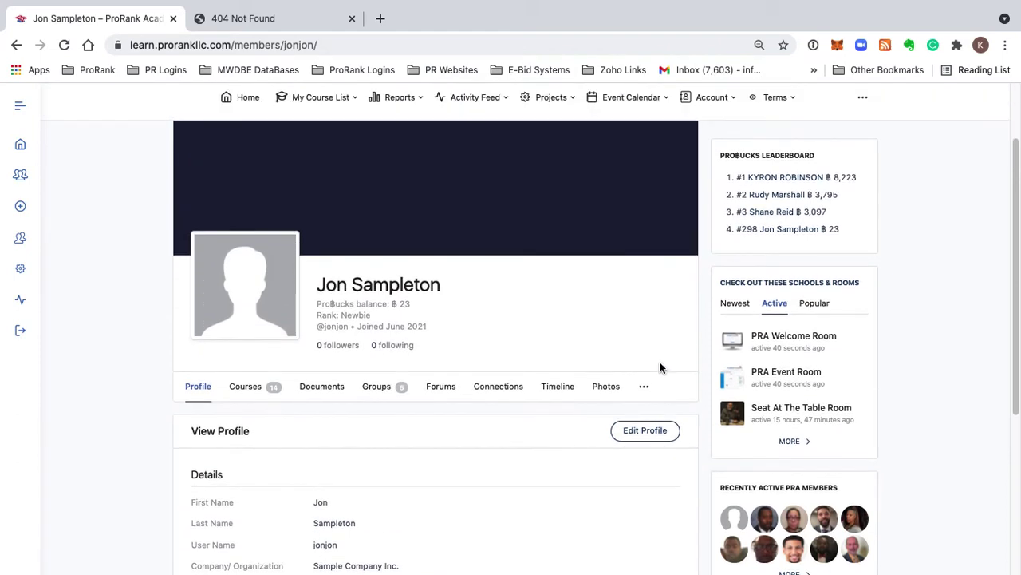
{"action": "scroll", "coordinate": [627, 324], "scroll_direction": "down", "scroll_amount": 1}
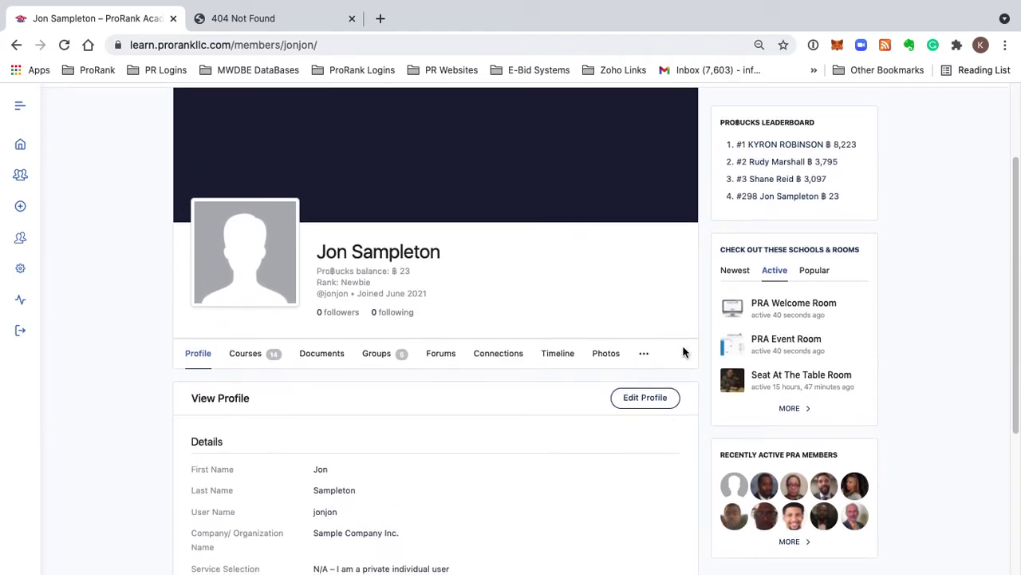
{"action": "scroll", "coordinate": [589, 312], "scroll_direction": "down", "scroll_amount": 1}
{"action": "scroll", "coordinate": [588, 312], "scroll_direction": "up", "scroll_amount": 4}
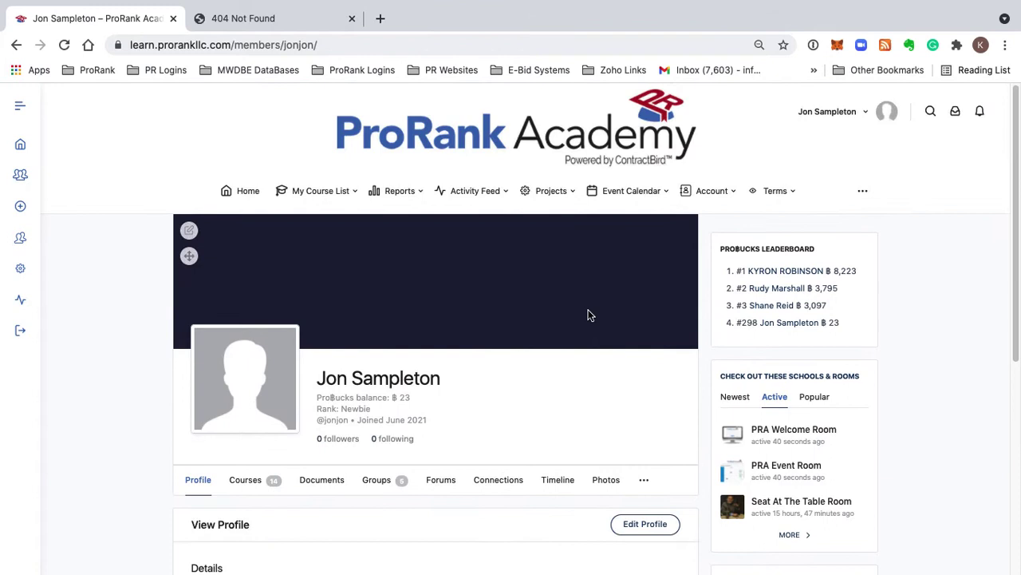
{"action": "mouse_move", "coordinate": [646, 204]}
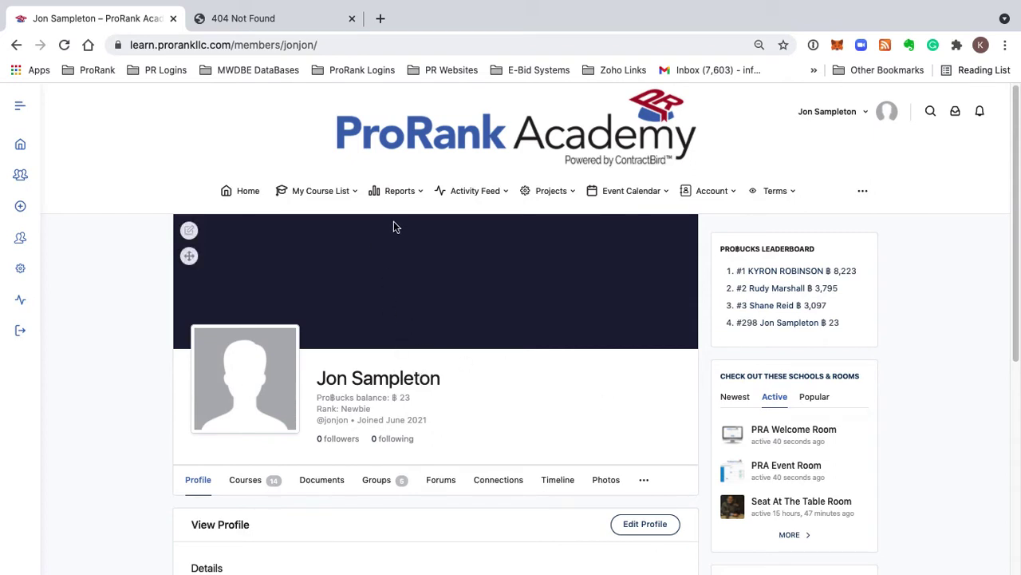
{"action": "mouse_move", "coordinate": [459, 196]}
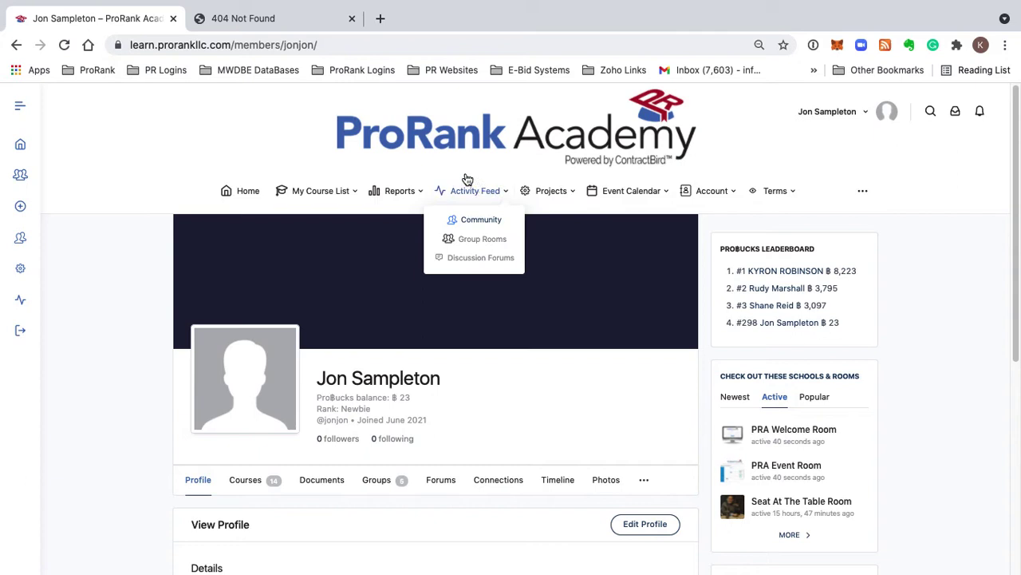
{"action": "mouse_move", "coordinate": [402, 174]}
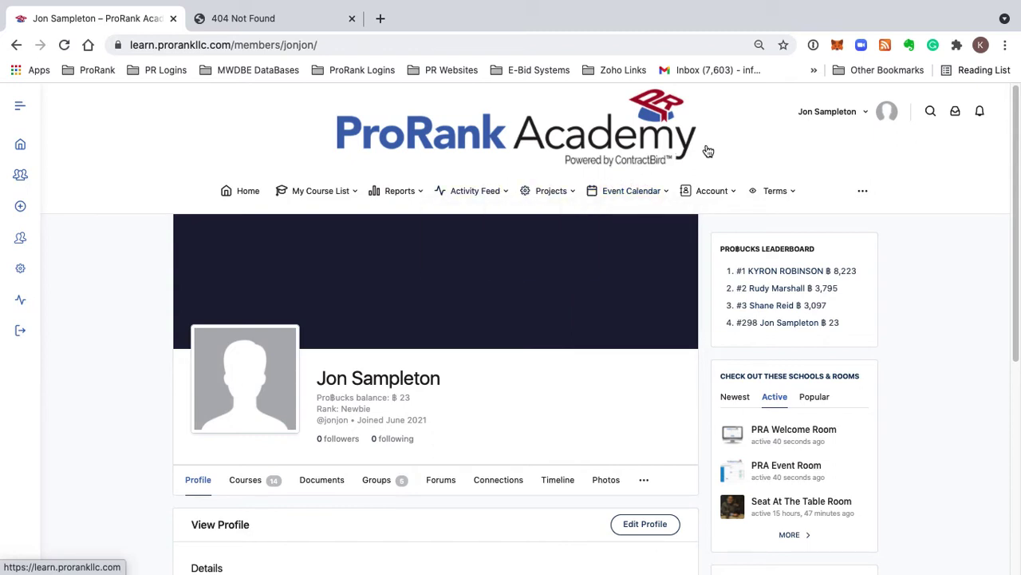
{"action": "mouse_move", "coordinate": [547, 197]}
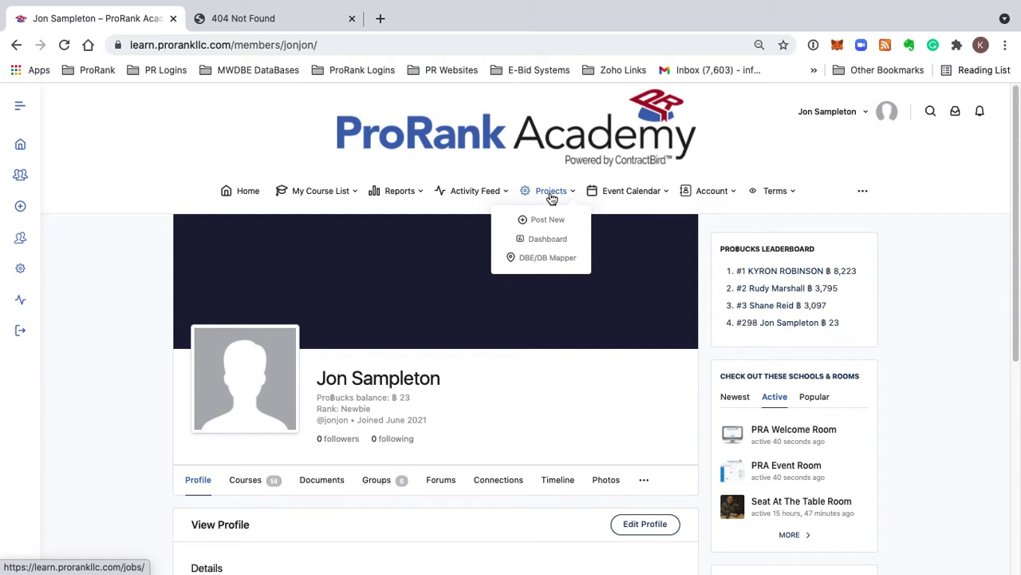
- Open the member's profile for editing and review the Details form from the name fields through the public contact information
{"action": "scroll", "coordinate": [447, 334], "scroll_direction": "down", "scroll_amount": 5}
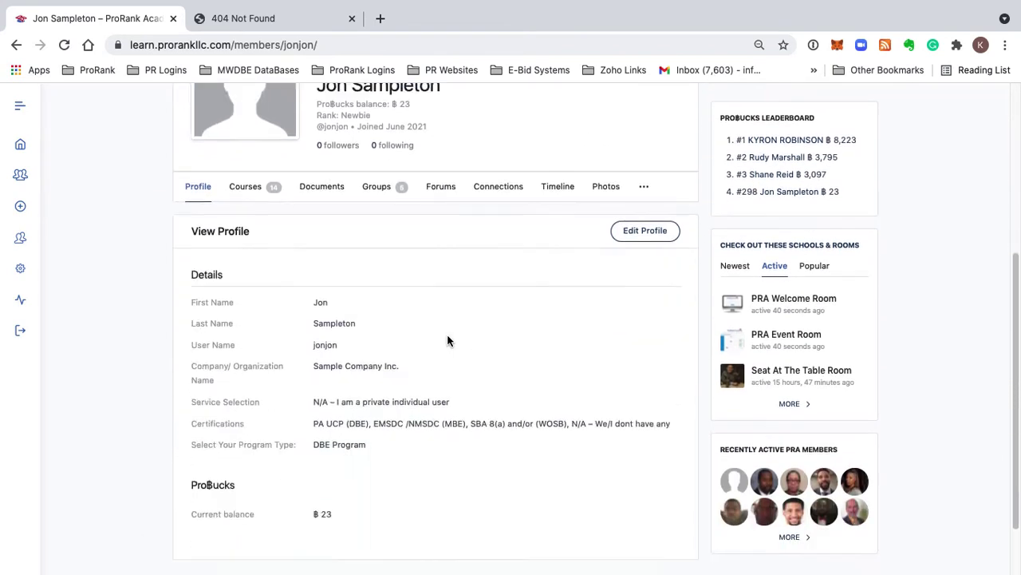
{"action": "scroll", "coordinate": [447, 341], "scroll_direction": "down", "scroll_amount": 1}
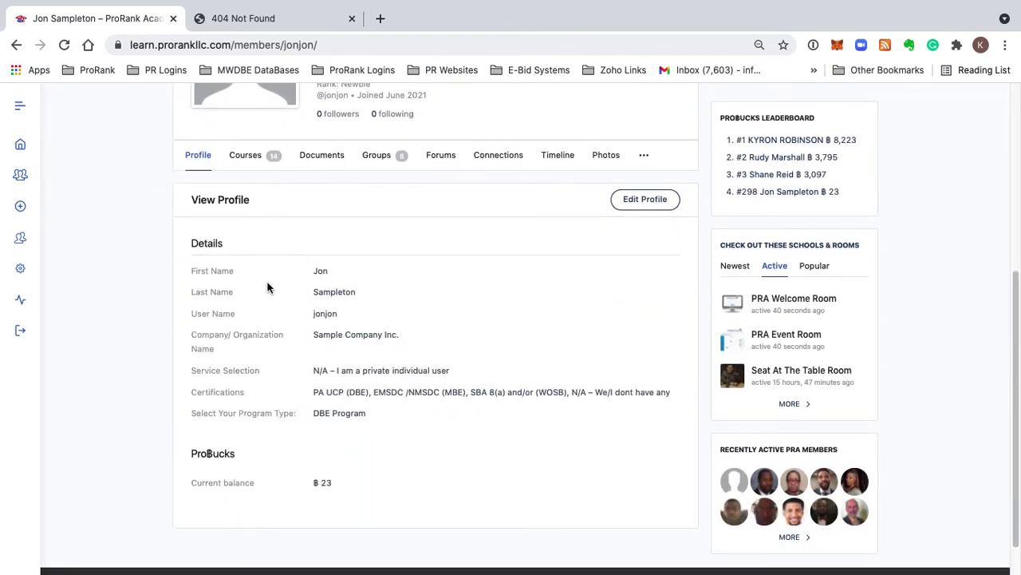
{"action": "scroll", "coordinate": [509, 360], "scroll_direction": "up", "scroll_amount": 3}
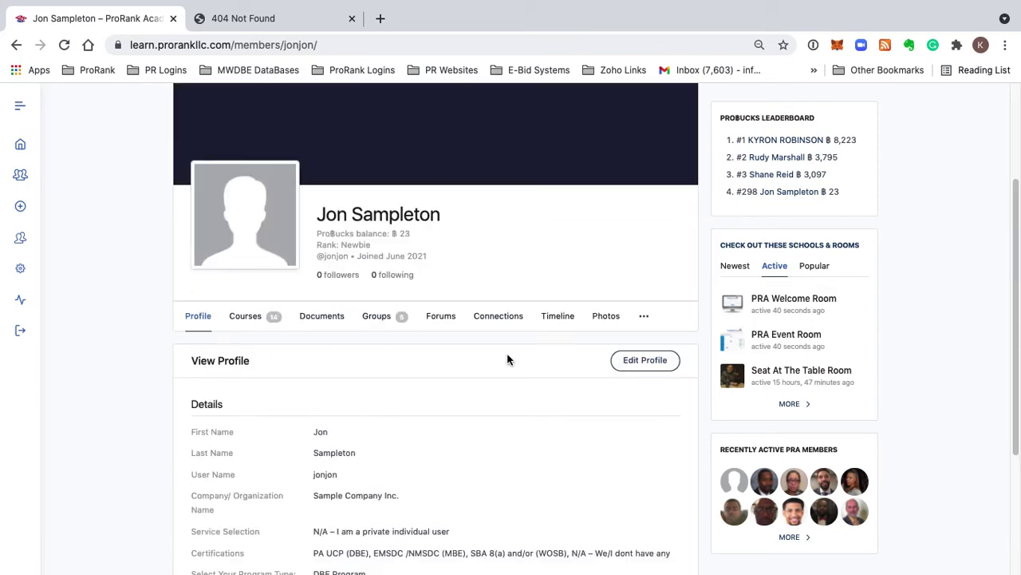
{"action": "left_click", "coordinate": [646, 364]}
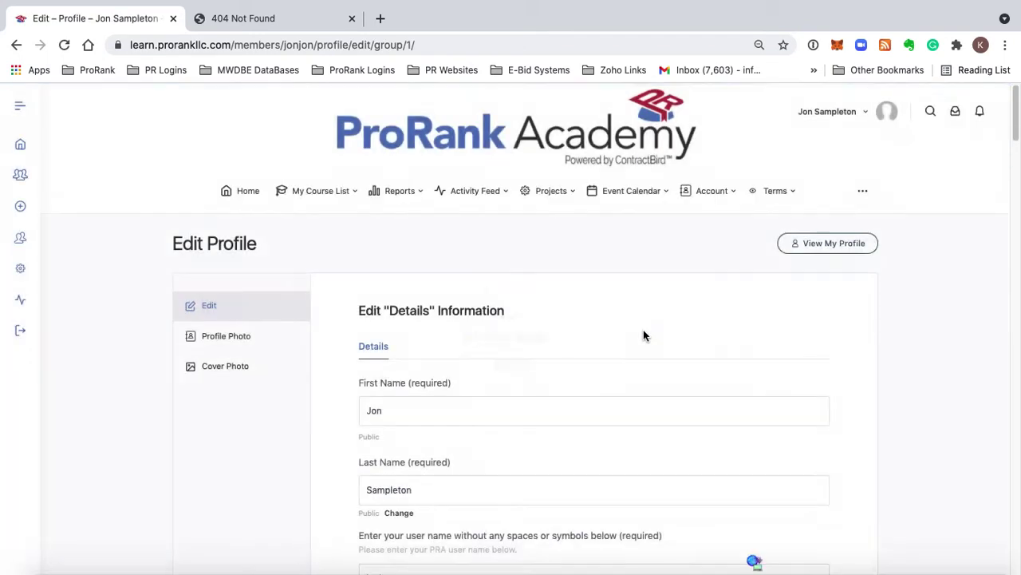
{"action": "scroll", "coordinate": [643, 329], "scroll_direction": "down", "scroll_amount": 4}
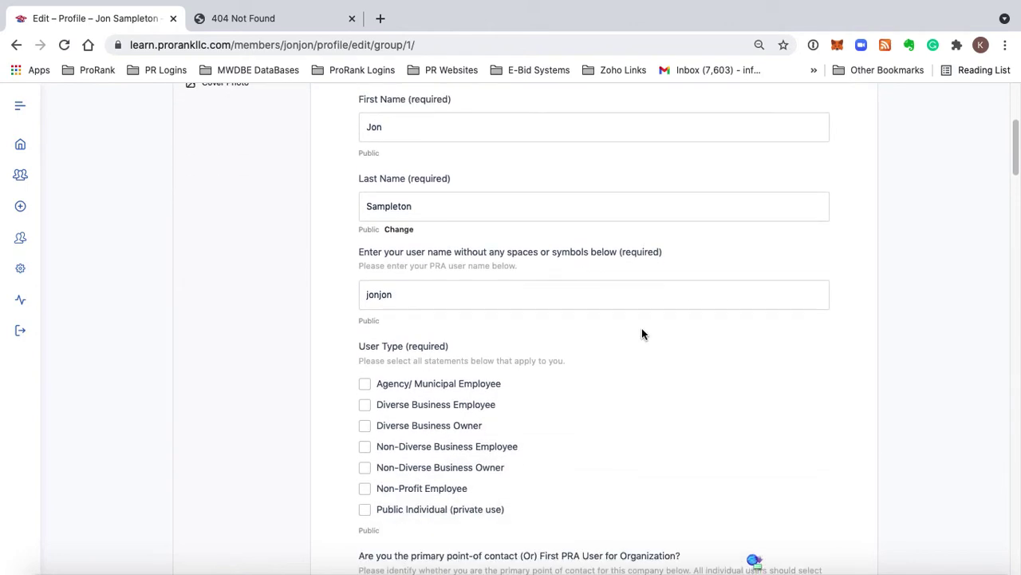
{"action": "scroll", "coordinate": [642, 332], "scroll_direction": "down", "scroll_amount": 10}
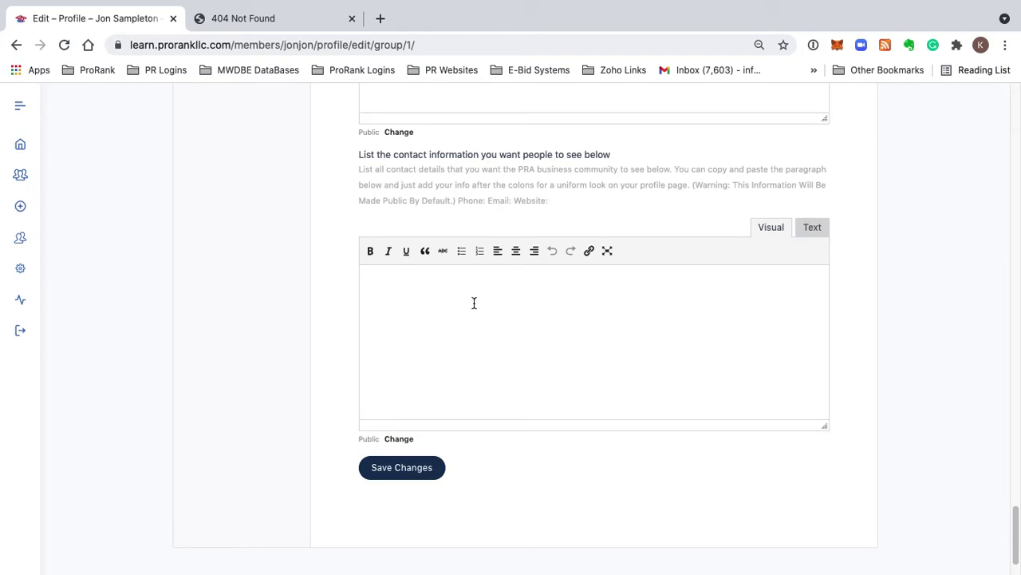
{"action": "scroll", "coordinate": [472, 310], "scroll_direction": "down", "scroll_amount": 1}
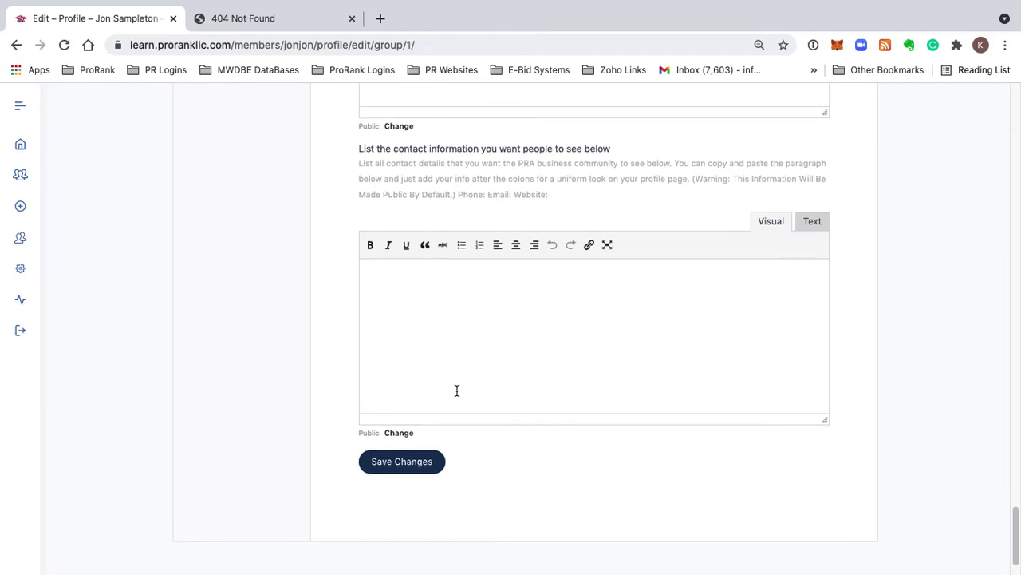
{"action": "scroll", "coordinate": [487, 376], "scroll_direction": "up", "scroll_amount": 15}
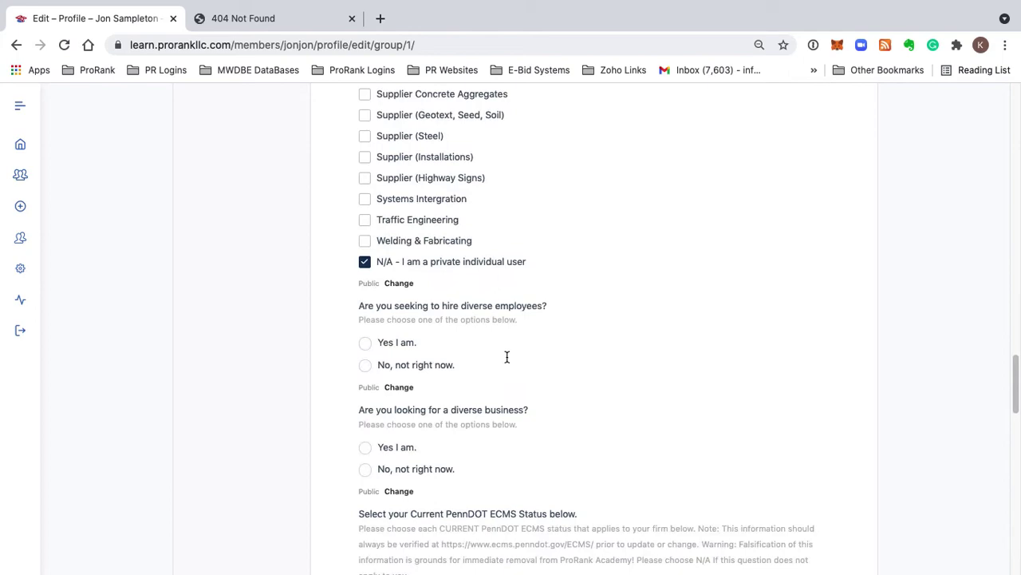
{"action": "scroll", "coordinate": [478, 371], "scroll_direction": "up", "scroll_amount": 3}
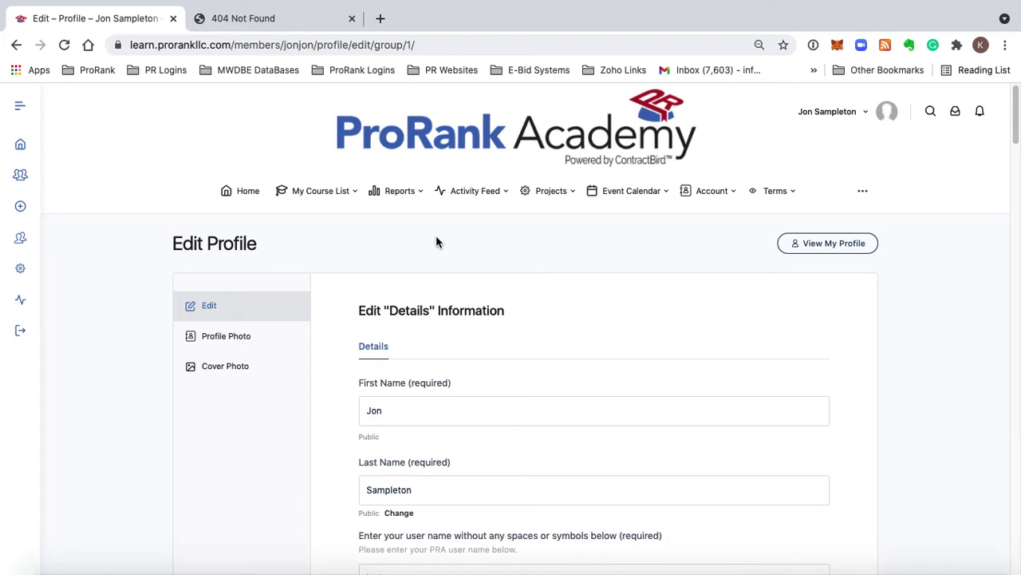
{"action": "scroll", "coordinate": [436, 228], "scroll_direction": "down", "scroll_amount": 1}
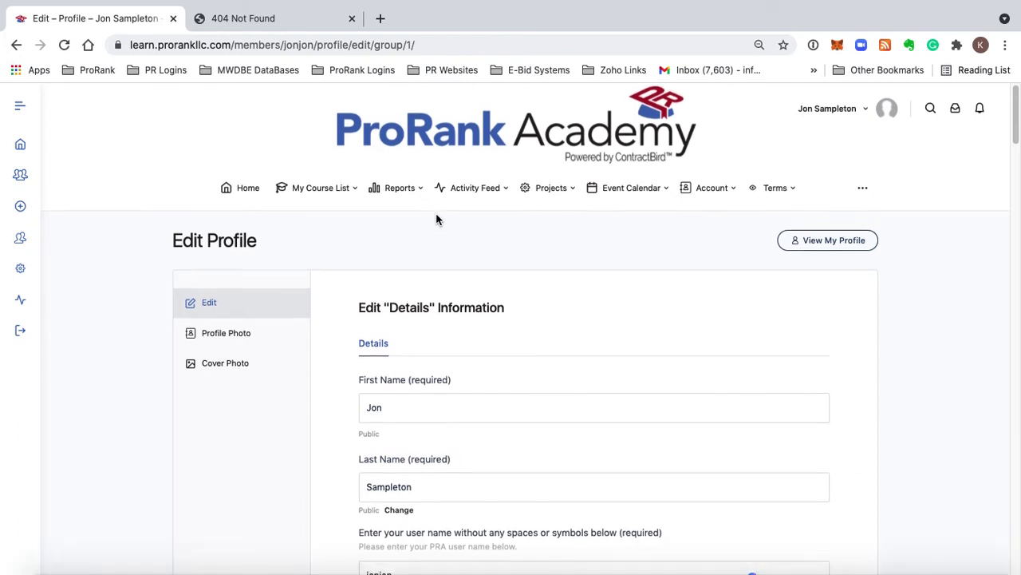
- Open the Profile Photo settings and view the image file selection, closing it without choosing a file
{"action": "left_click", "coordinate": [229, 329]}
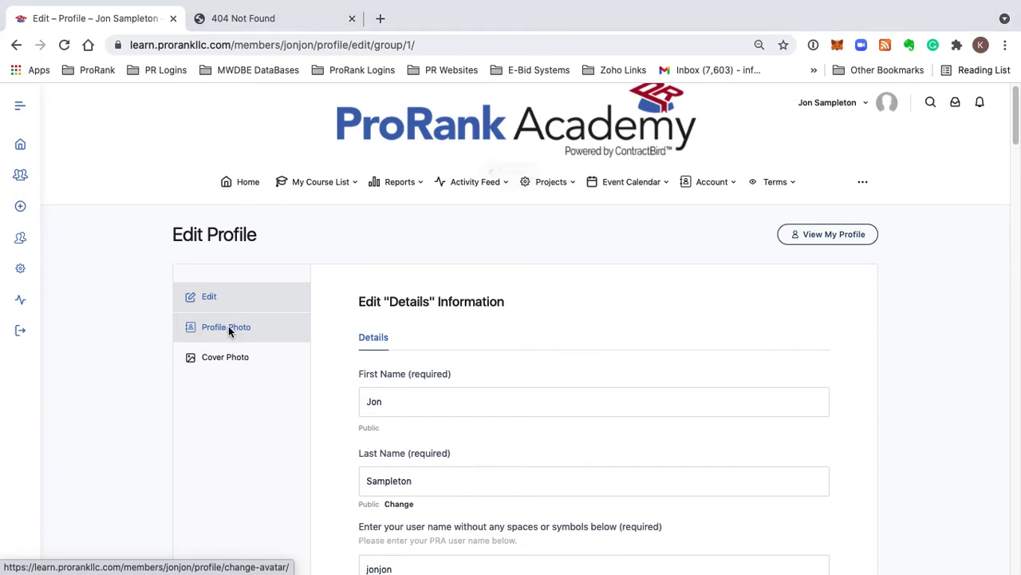
{"action": "left_click", "coordinate": [624, 209]}
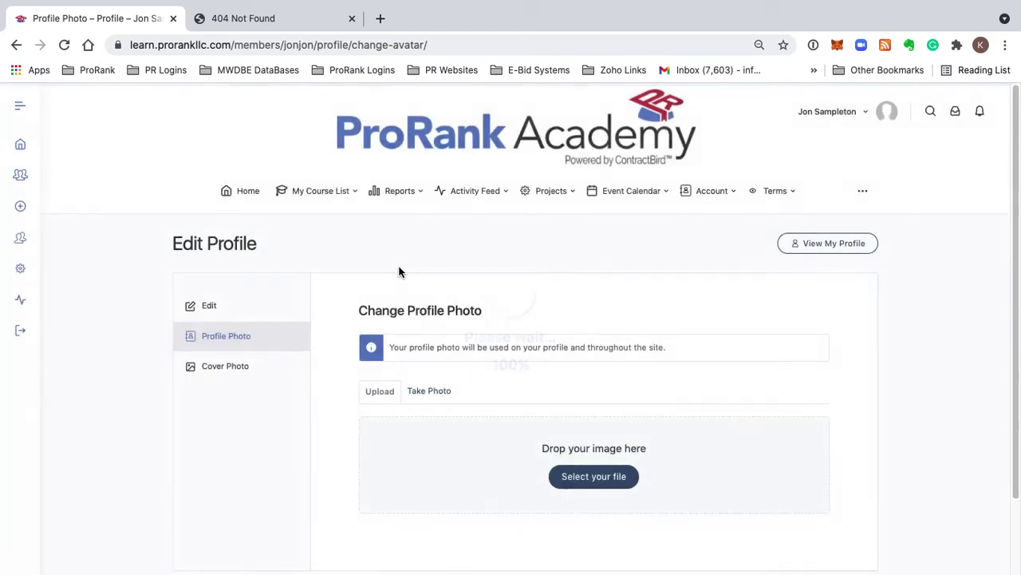
{"action": "scroll", "coordinate": [534, 394], "scroll_direction": "down", "scroll_amount": 1}
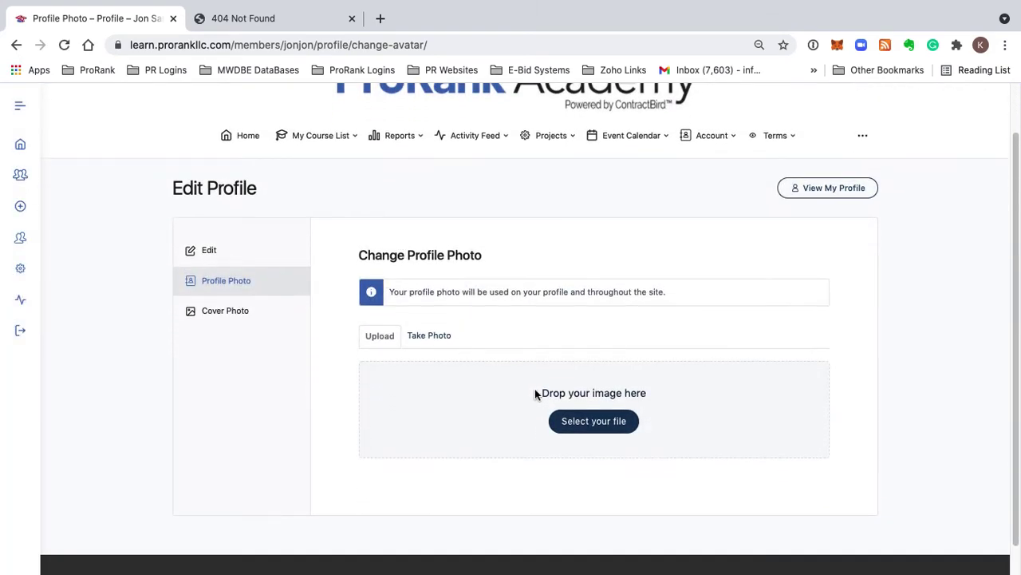
{"action": "left_click", "coordinate": [581, 425]}
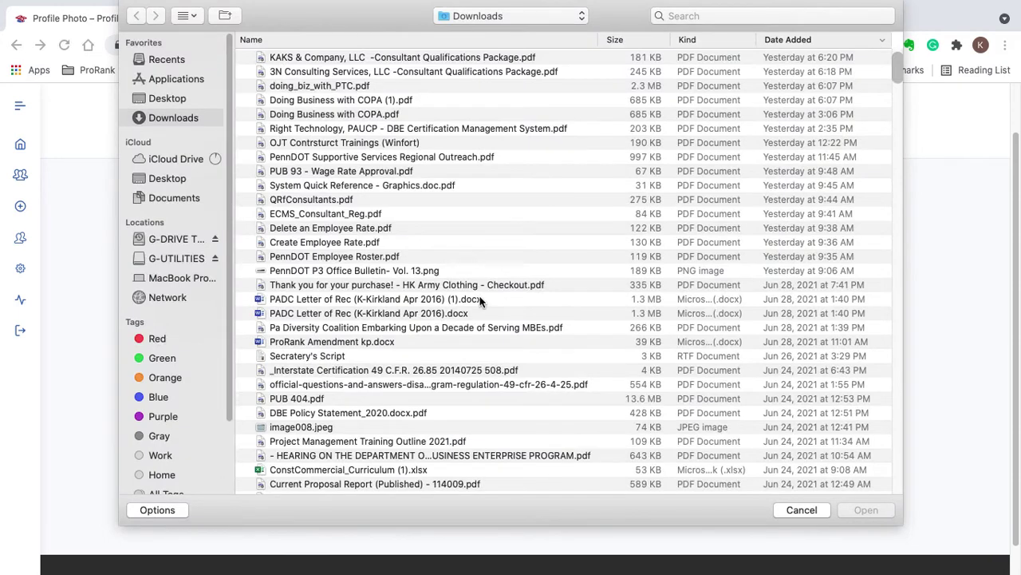
{"action": "left_click", "coordinate": [810, 510]}
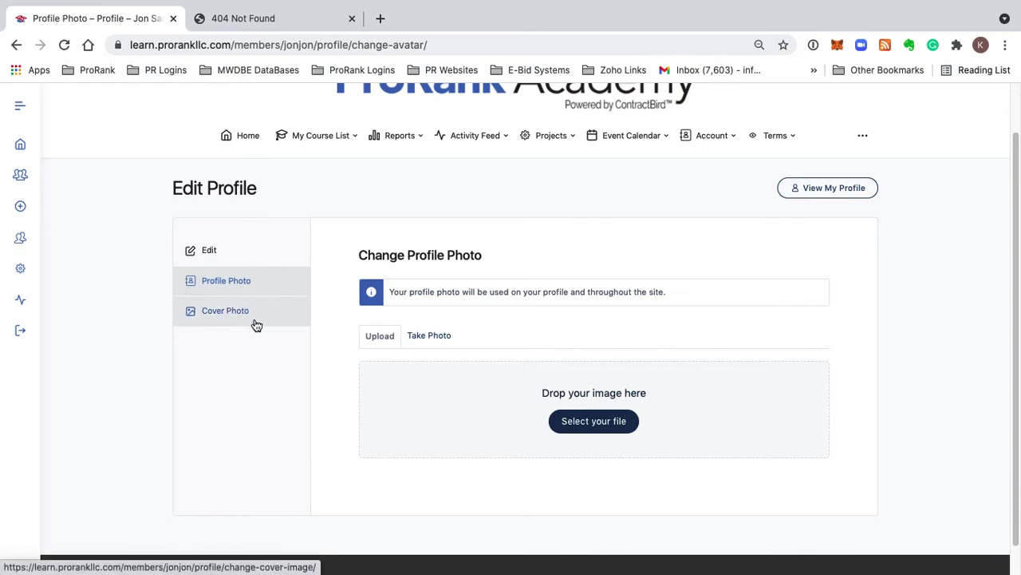
- Review the Cover Photo upload settings and return to the member's profile page
{"action": "left_click", "coordinate": [229, 320]}
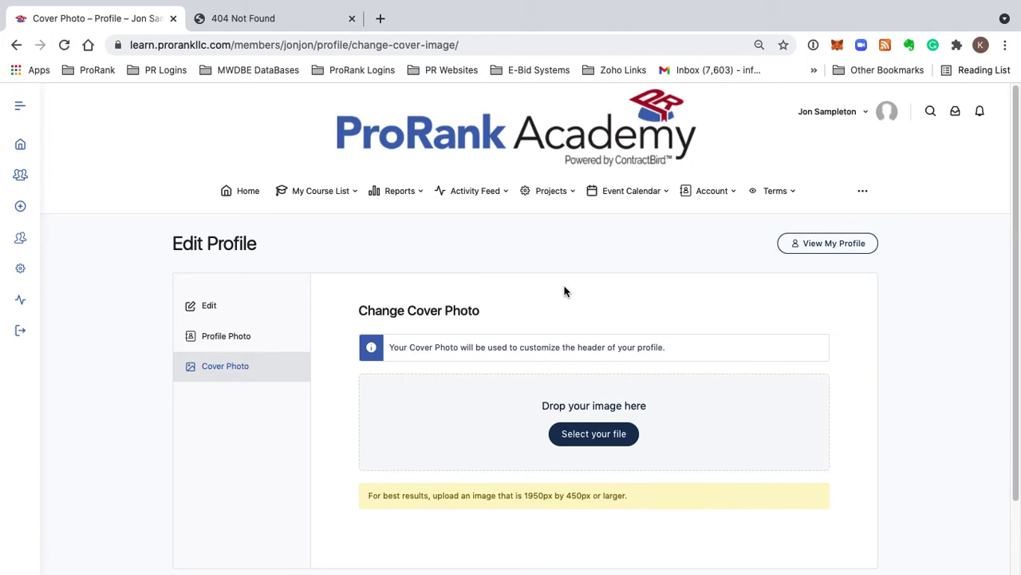
{"action": "scroll", "coordinate": [590, 280], "scroll_direction": "down", "scroll_amount": 1}
{"action": "scroll", "coordinate": [590, 280], "scroll_direction": "up", "scroll_amount": 1}
{"action": "mouse_move", "coordinate": [321, 206]}
{"action": "left_click", "coordinate": [844, 245]}
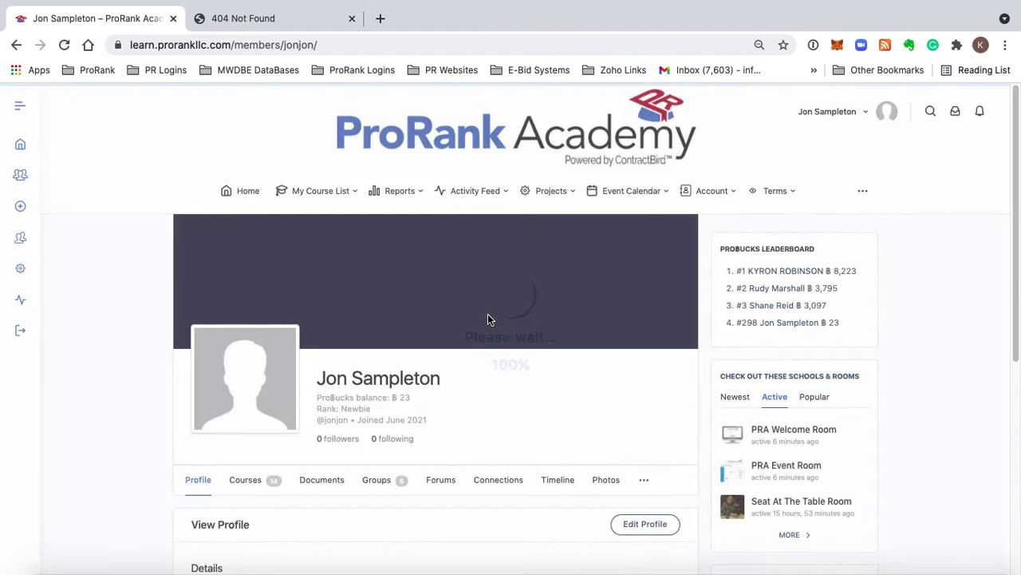
- Open the completed profile of a recently active member and review its cover photo, details, organization description and contact information
{"action": "scroll", "coordinate": [414, 398], "scroll_direction": "down", "scroll_amount": 1}
{"action": "scroll", "coordinate": [418, 352], "scroll_direction": "down", "scroll_amount": 5}
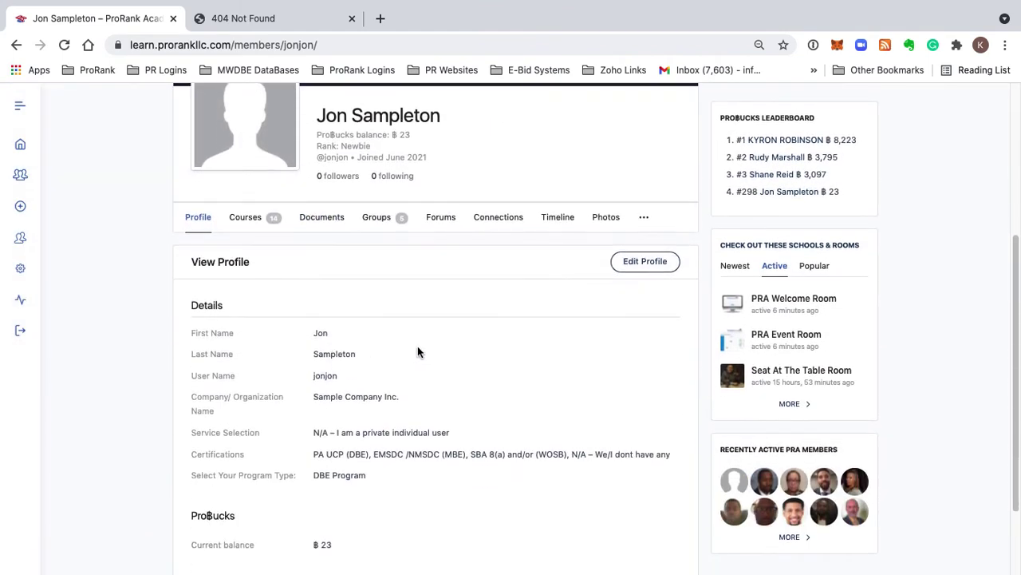
{"action": "left_click", "coordinate": [771, 481]}
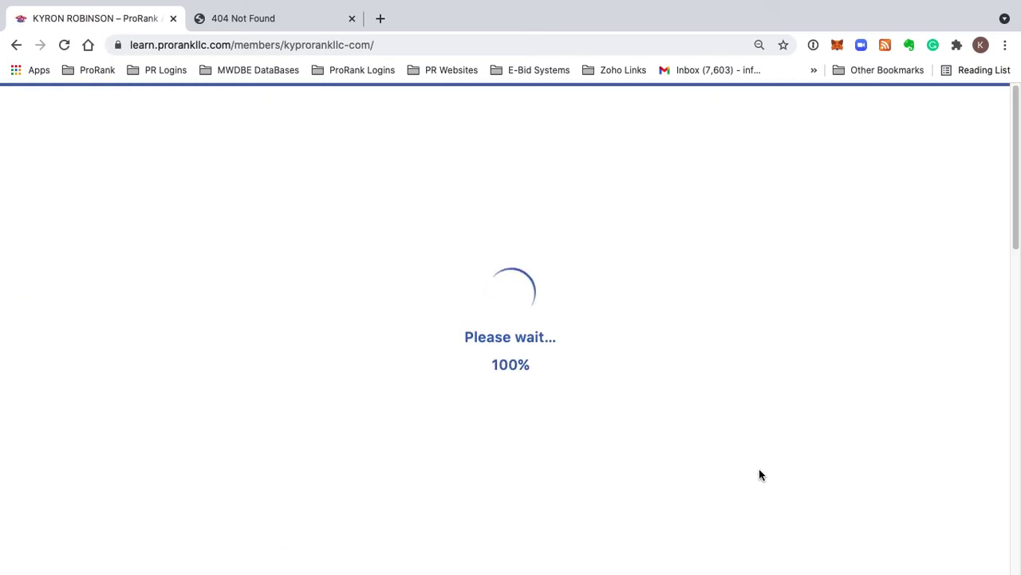
{"action": "scroll", "coordinate": [575, 335], "scroll_direction": "down", "scroll_amount": 1}
{"action": "scroll", "coordinate": [395, 212], "scroll_direction": "down", "scroll_amount": 5}
{"action": "scroll", "coordinate": [402, 190], "scroll_direction": "up", "scroll_amount": 3}
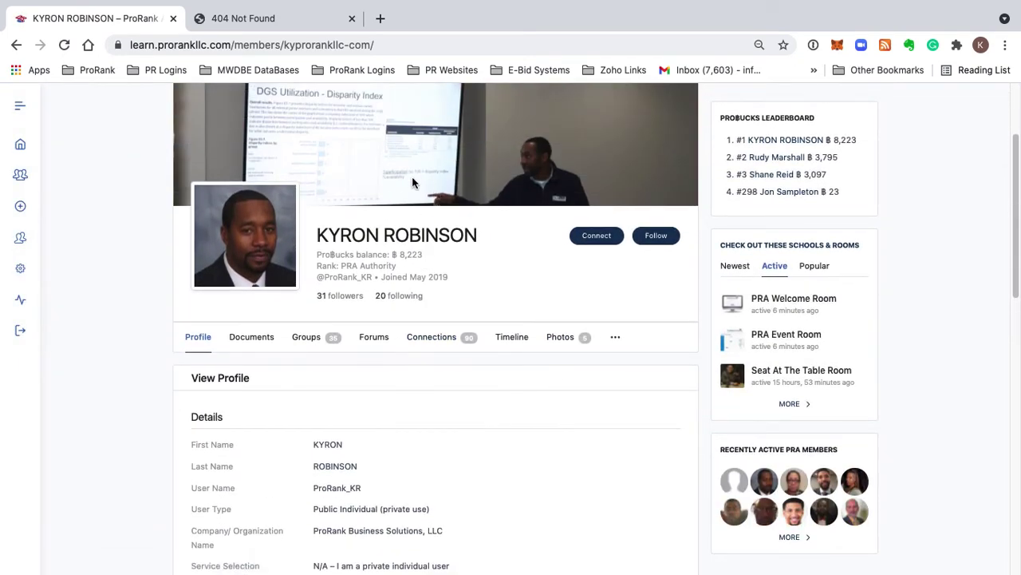
{"action": "scroll", "coordinate": [369, 236], "scroll_direction": "down", "scroll_amount": 9}
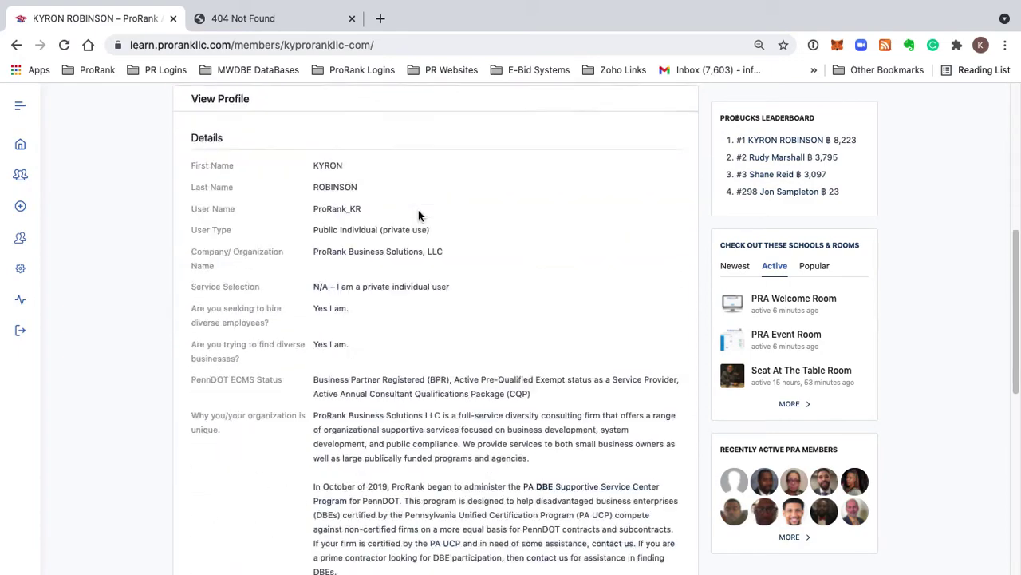
{"action": "scroll", "coordinate": [451, 217], "scroll_direction": "down", "scroll_amount": 9}
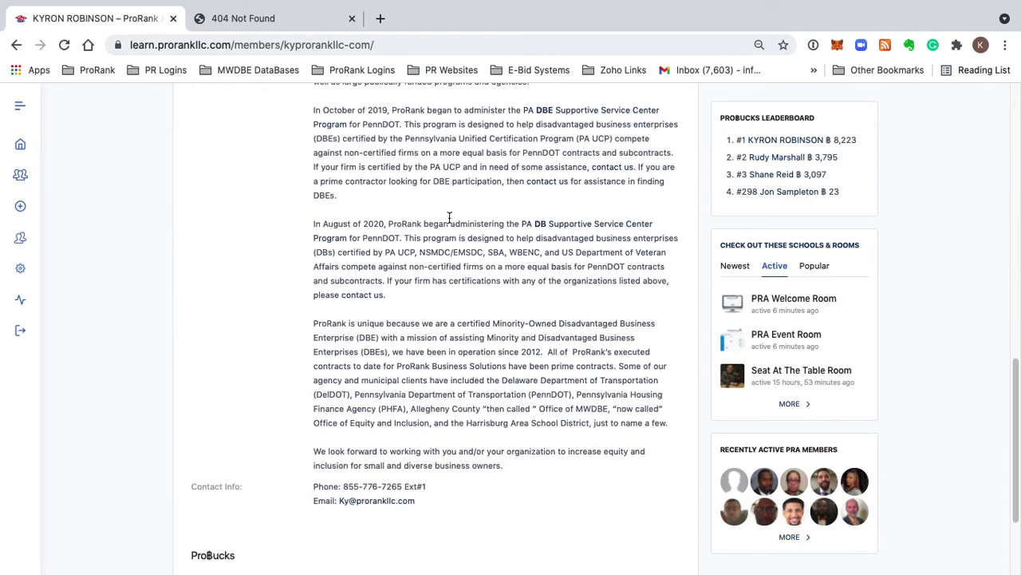
{"action": "scroll", "coordinate": [483, 324], "scroll_direction": "up", "scroll_amount": 4}
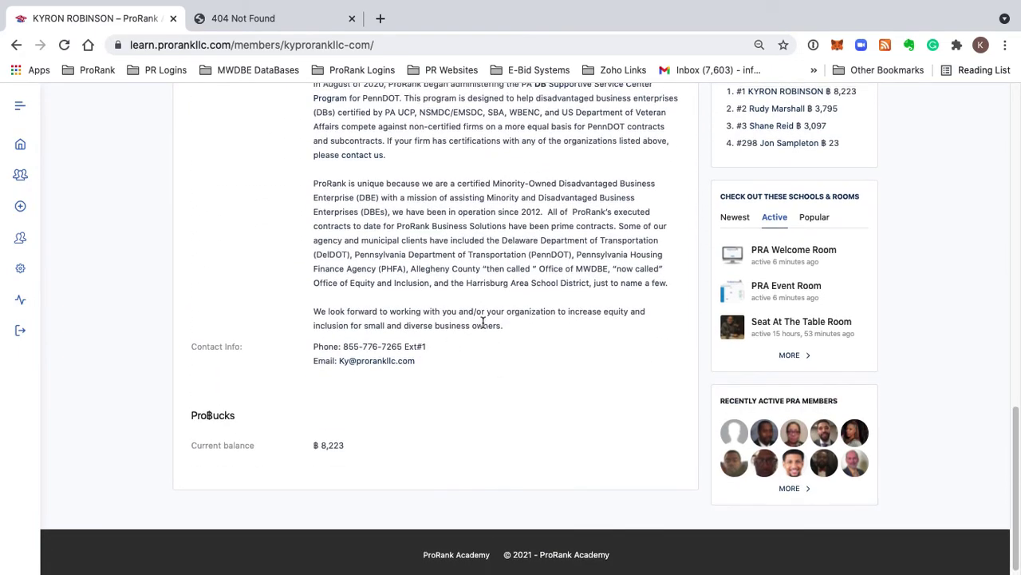
{"action": "scroll", "coordinate": [483, 295], "scroll_direction": "up", "scroll_amount": 14}
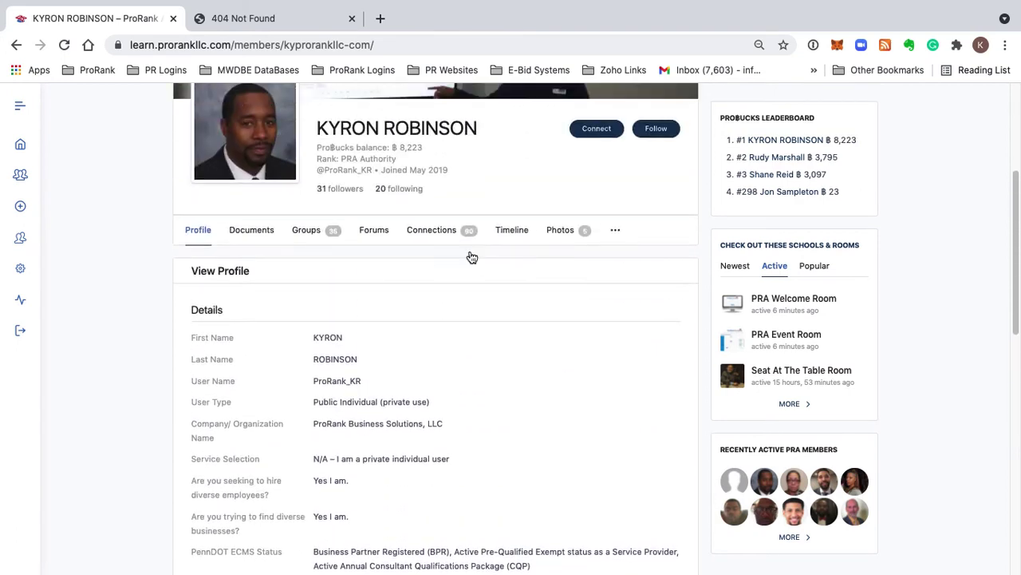
{"action": "scroll", "coordinate": [493, 254], "scroll_direction": "up", "scroll_amount": 2}
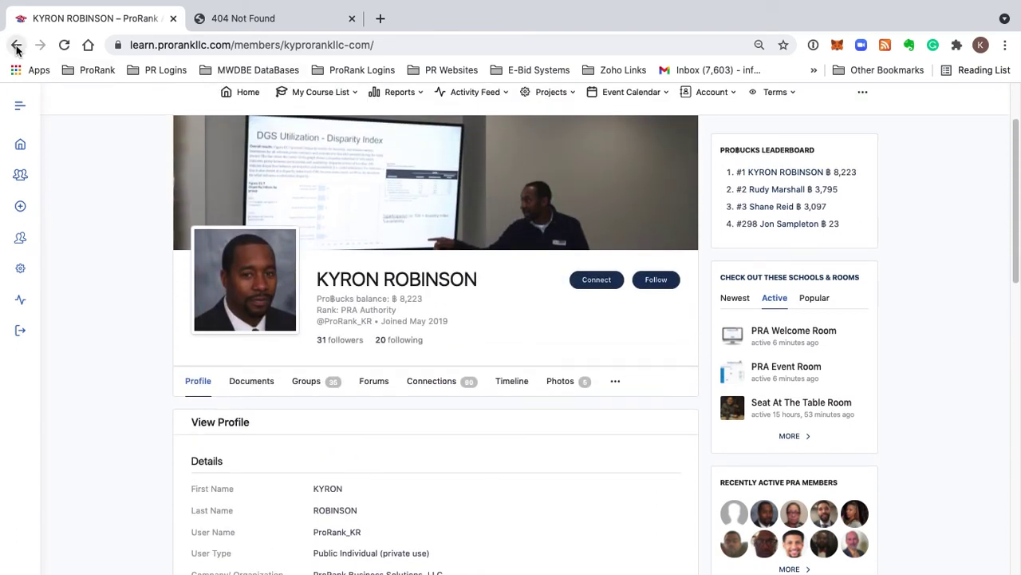
- Return to the sample member's own profile and examine its available sections, from Courses and Documents through Timeline and Photos
{"action": "left_click", "coordinate": [19, 151]}
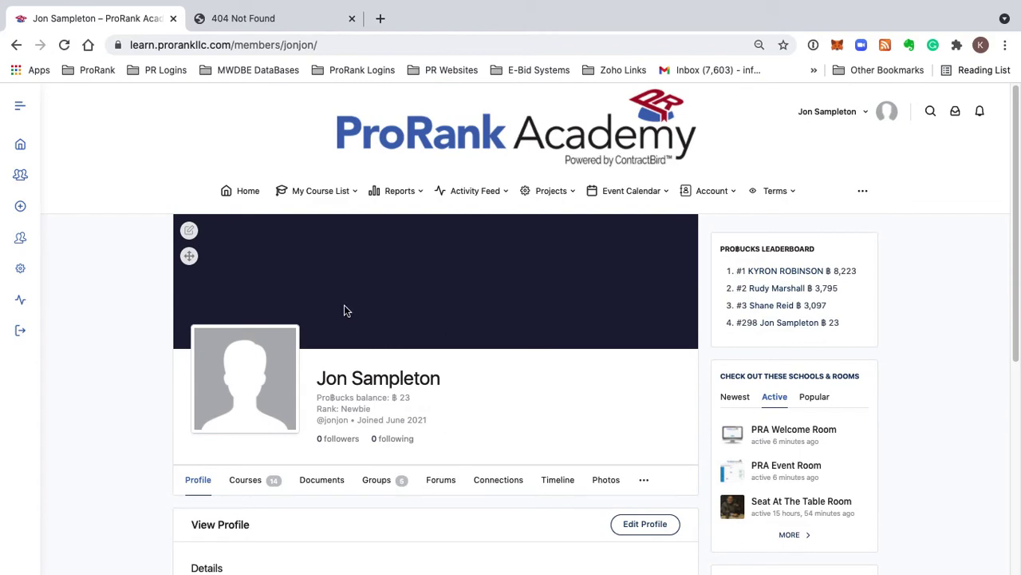
{"action": "scroll", "coordinate": [333, 335], "scroll_direction": "down", "scroll_amount": 2}
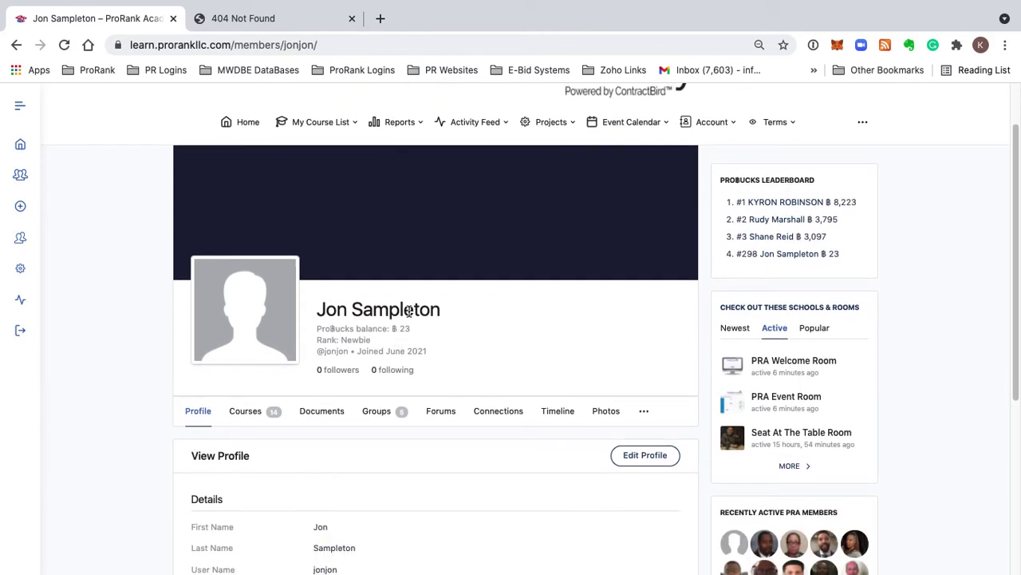
{"action": "scroll", "coordinate": [408, 314], "scroll_direction": "down", "scroll_amount": 3}
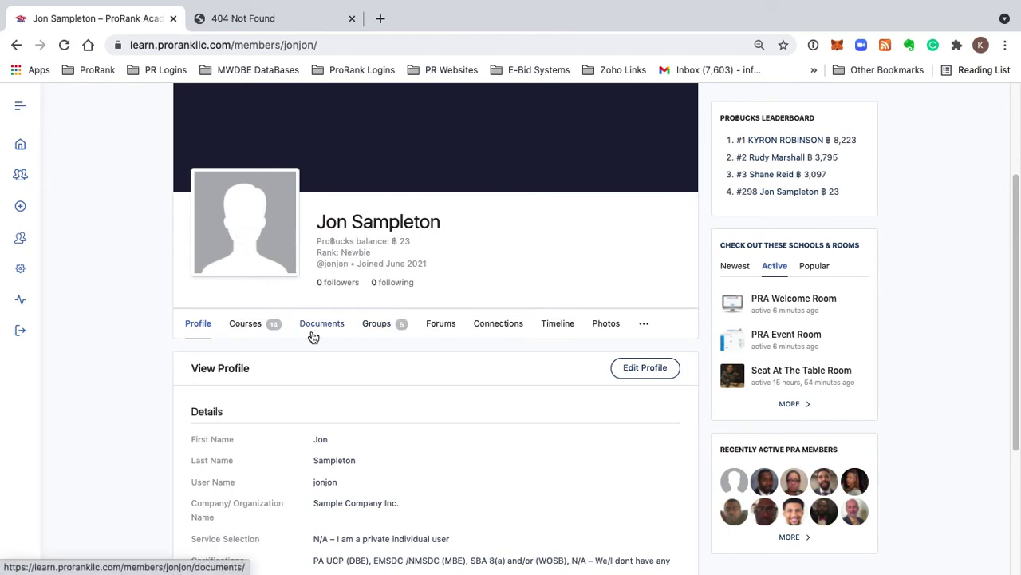
{"action": "mouse_move", "coordinate": [257, 221]}
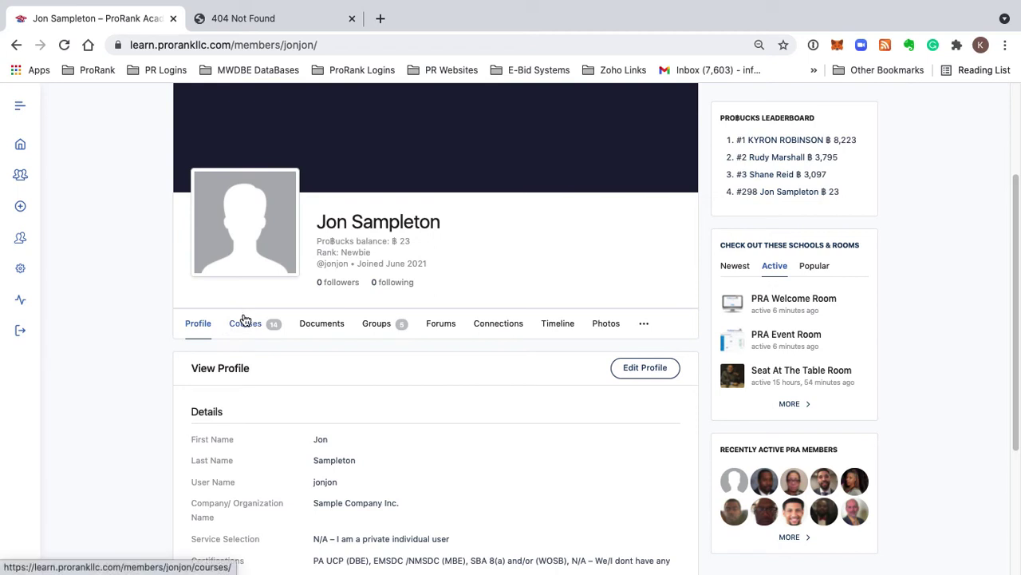
{"action": "scroll", "coordinate": [399, 291], "scroll_direction": "down", "scroll_amount": 1}
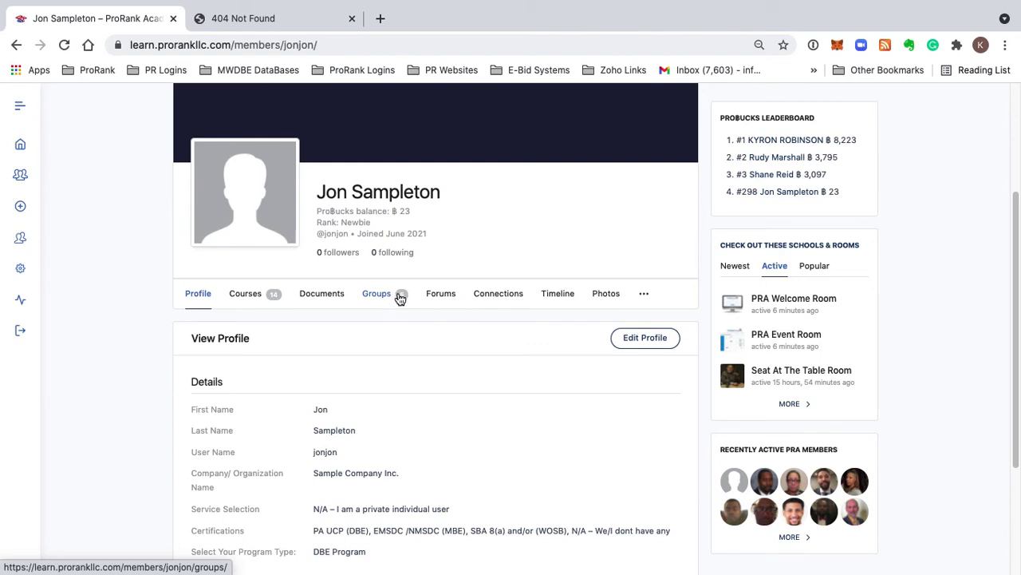
{"action": "scroll", "coordinate": [558, 296], "scroll_direction": "down", "scroll_amount": 4}
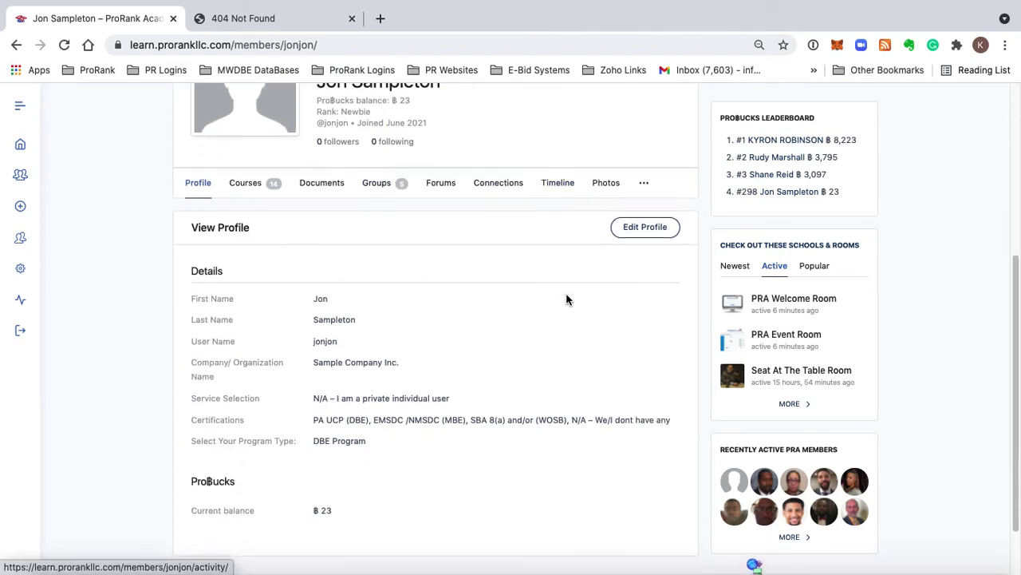
{"action": "scroll", "coordinate": [450, 239], "scroll_direction": "up", "scroll_amount": 6}
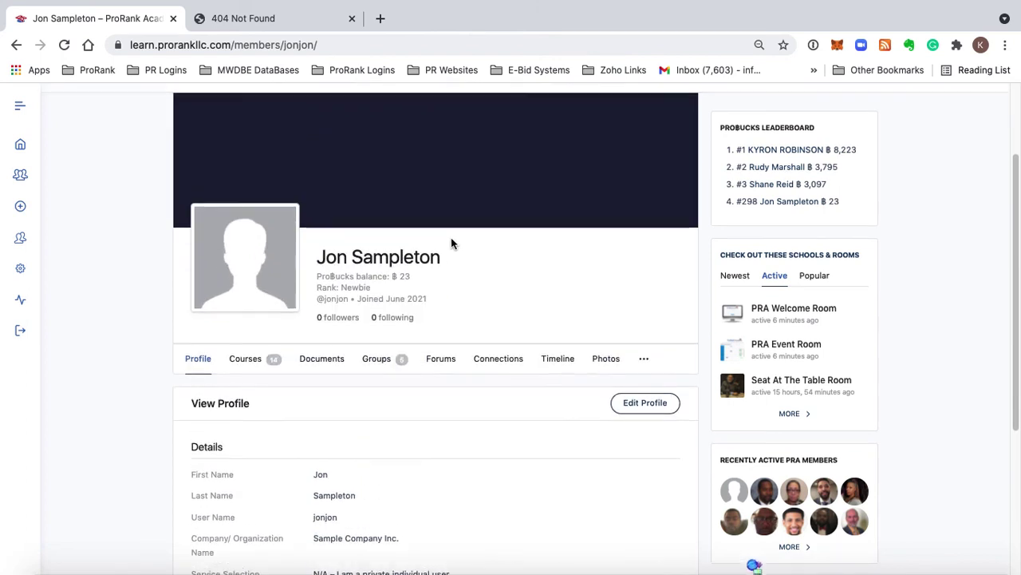
{"action": "scroll", "coordinate": [383, 323], "scroll_direction": "down", "scroll_amount": 2}
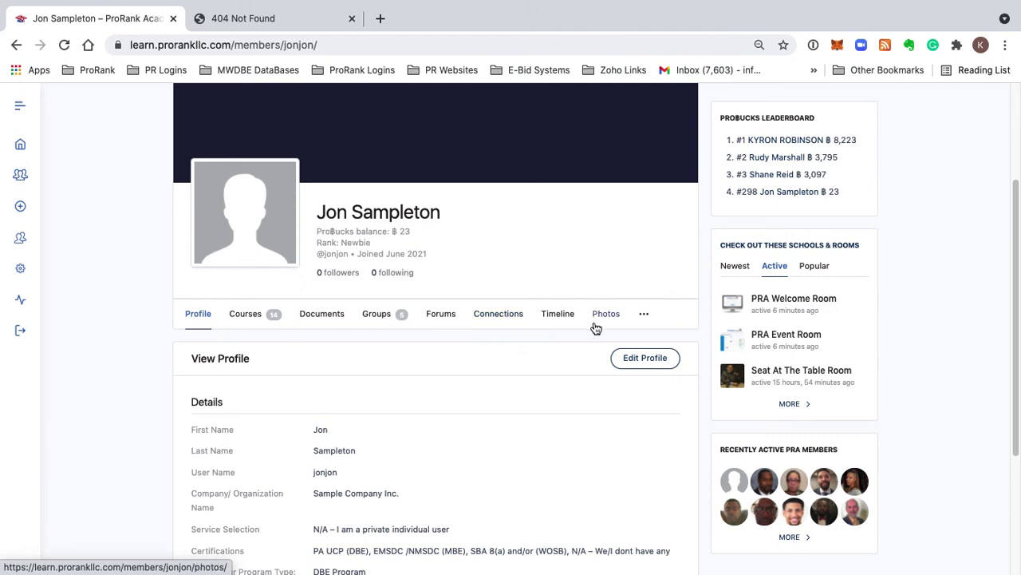
- Reload the sample member's Profile section and review the Details and ProBucks information
{"action": "left_click", "coordinate": [206, 321]}
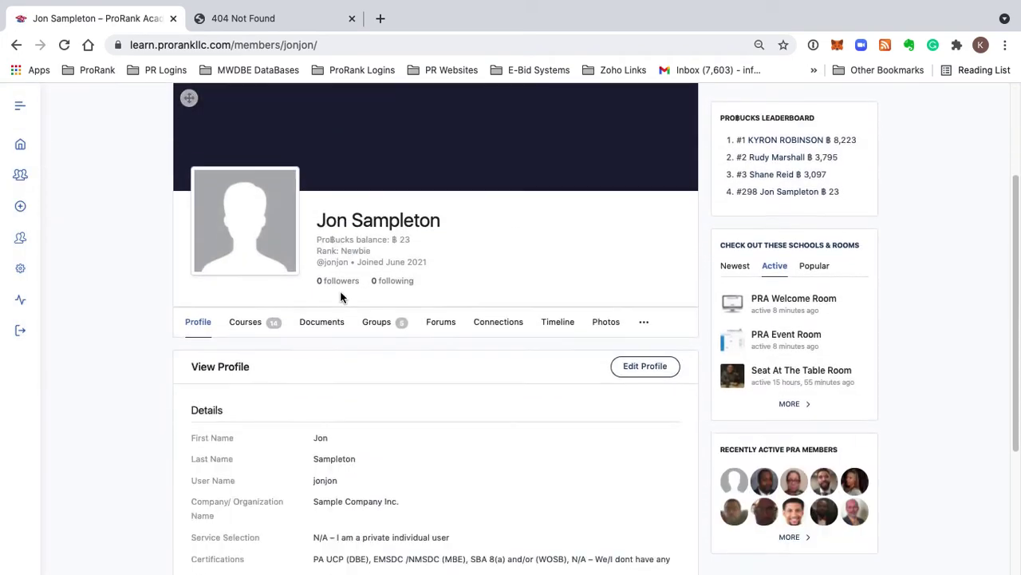
{"action": "scroll", "coordinate": [335, 287], "scroll_direction": "down", "scroll_amount": 5}
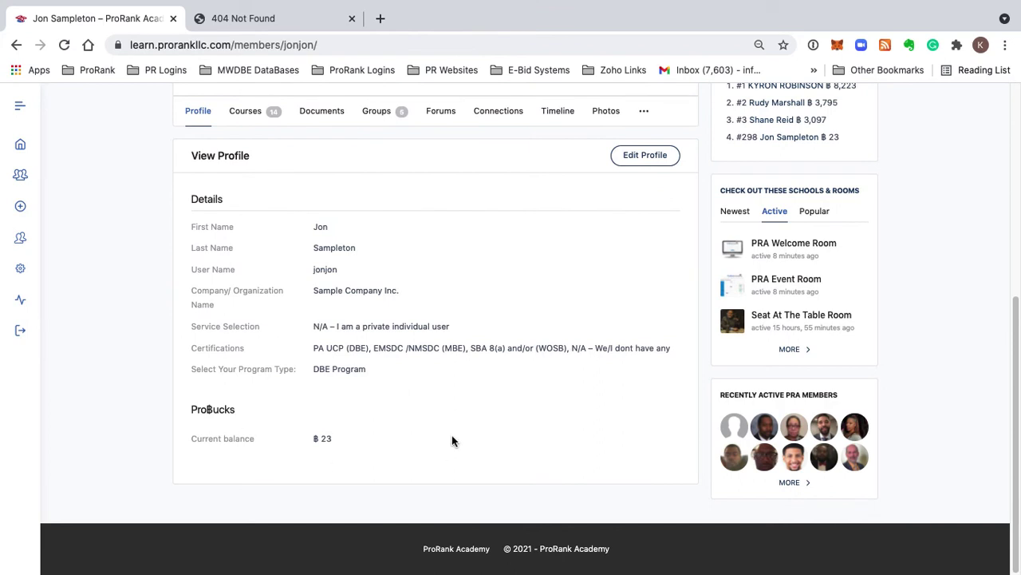
{"action": "scroll", "coordinate": [407, 339], "scroll_direction": "up", "scroll_amount": 7}
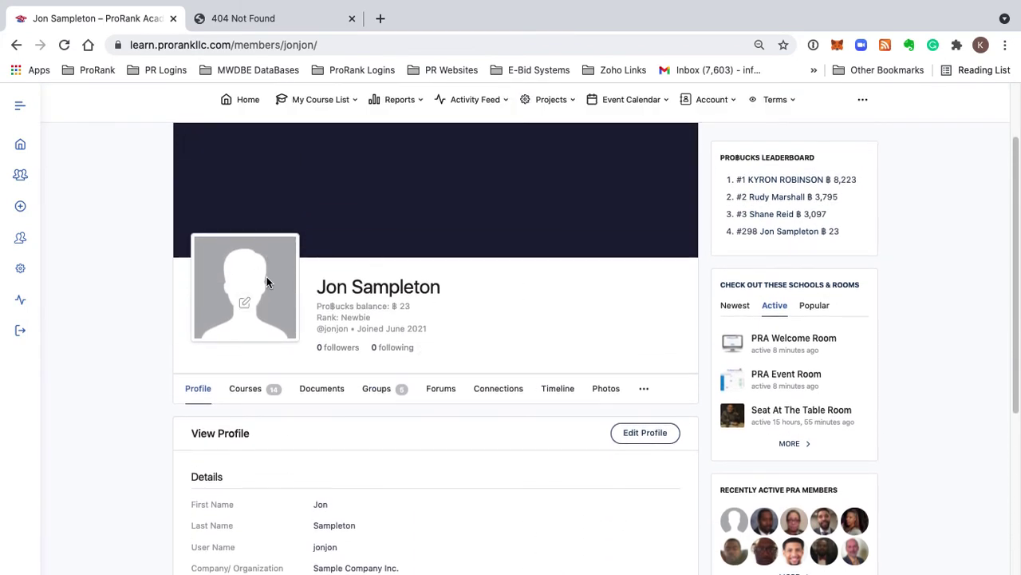
{"action": "scroll", "coordinate": [302, 270], "scroll_direction": "down", "scroll_amount": 2}
{"action": "scroll", "coordinate": [370, 257], "scroll_direction": "down", "scroll_amount": 1}
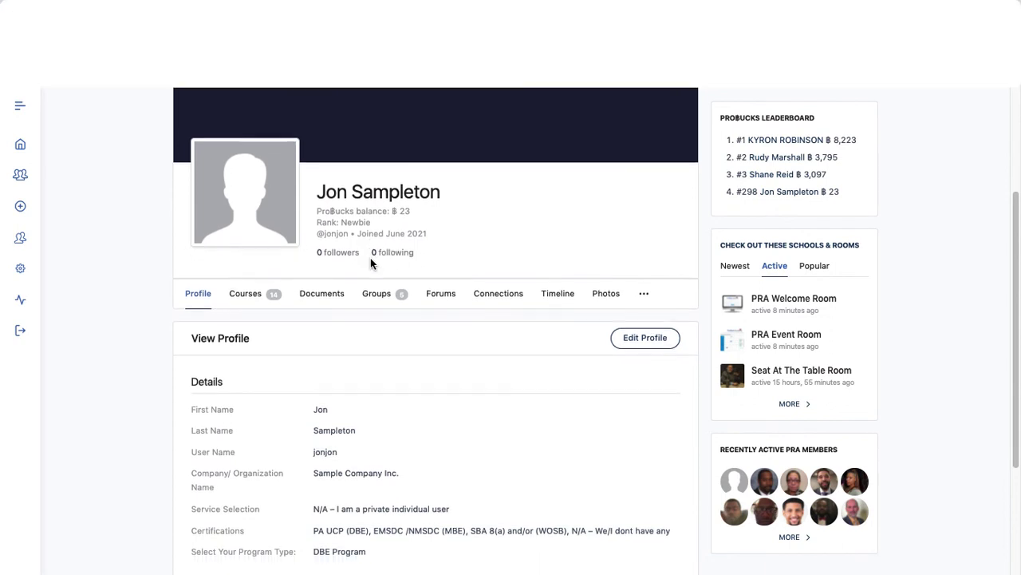
- Open the member's Courses section and examine the My Courses cards with their progress, plus the My Certificates option
{"action": "left_click", "coordinate": [240, 296]}
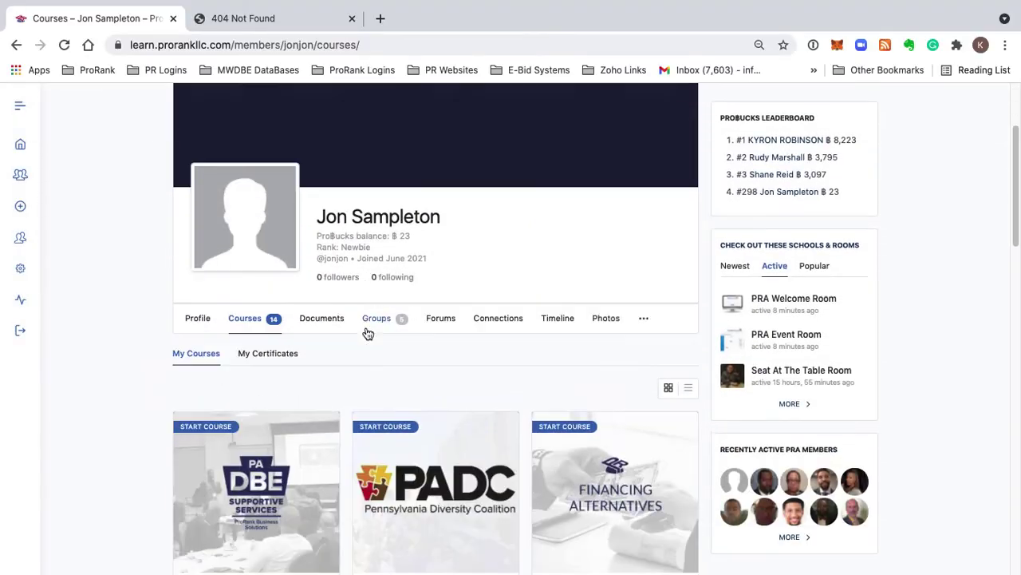
{"action": "scroll", "coordinate": [416, 399], "scroll_direction": "down", "scroll_amount": 8}
{"action": "scroll", "coordinate": [436, 333], "scroll_direction": "up", "scroll_amount": 8}
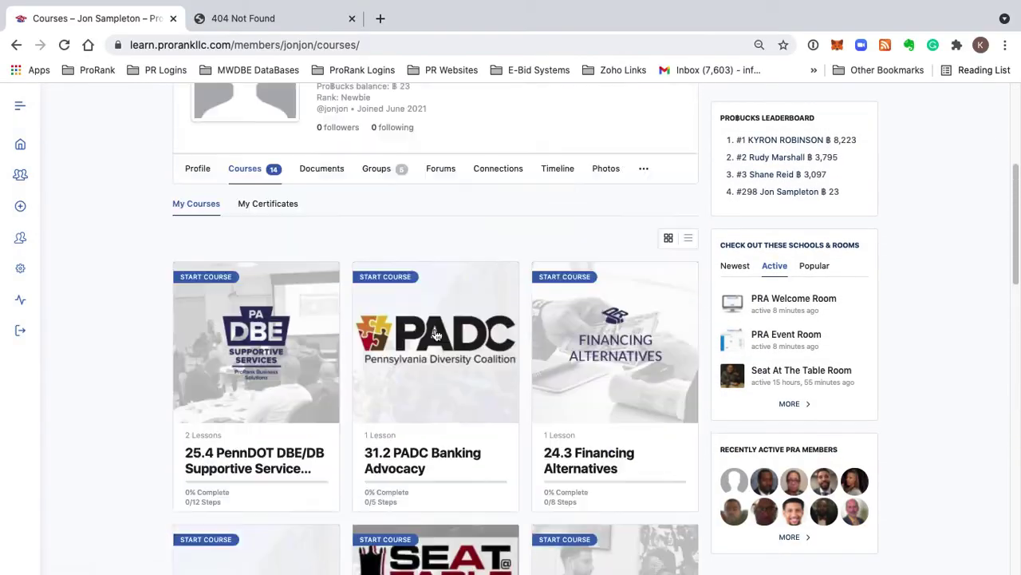
{"action": "scroll", "coordinate": [543, 262], "scroll_direction": "up", "scroll_amount": 1}
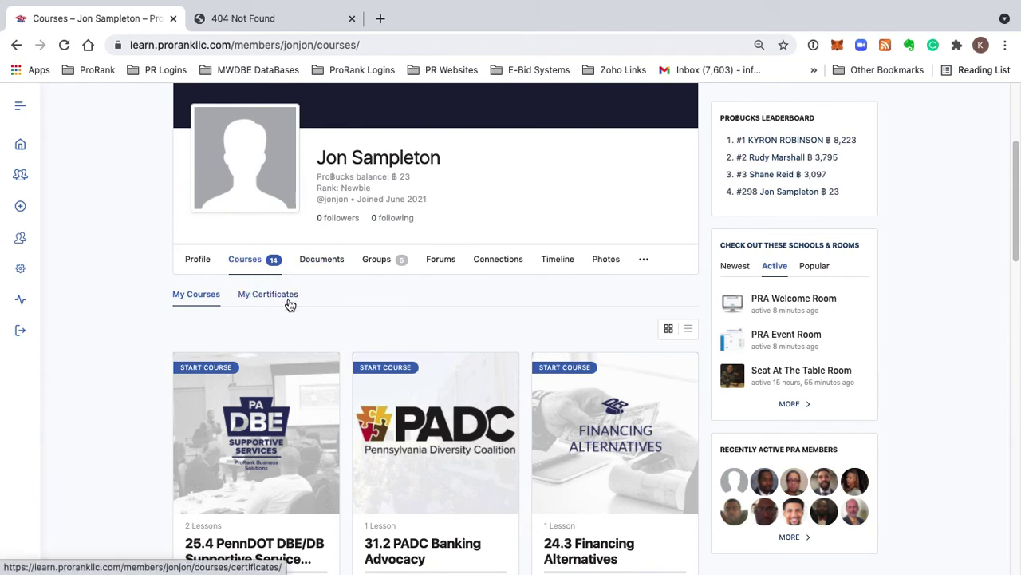
{"action": "scroll", "coordinate": [373, 338], "scroll_direction": "down", "scroll_amount": 2}
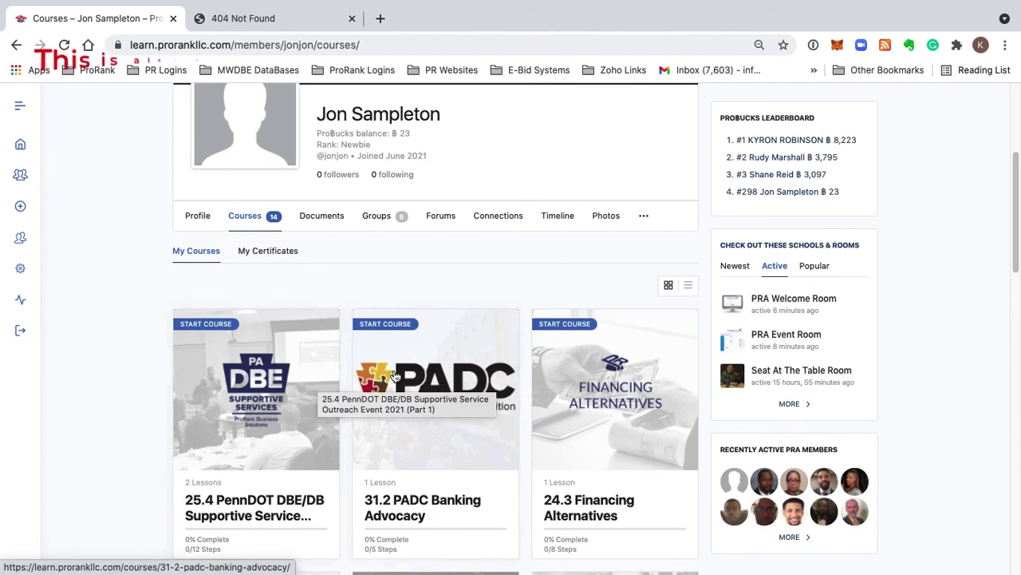
{"action": "scroll", "coordinate": [423, 336], "scroll_direction": "up", "scroll_amount": 5}
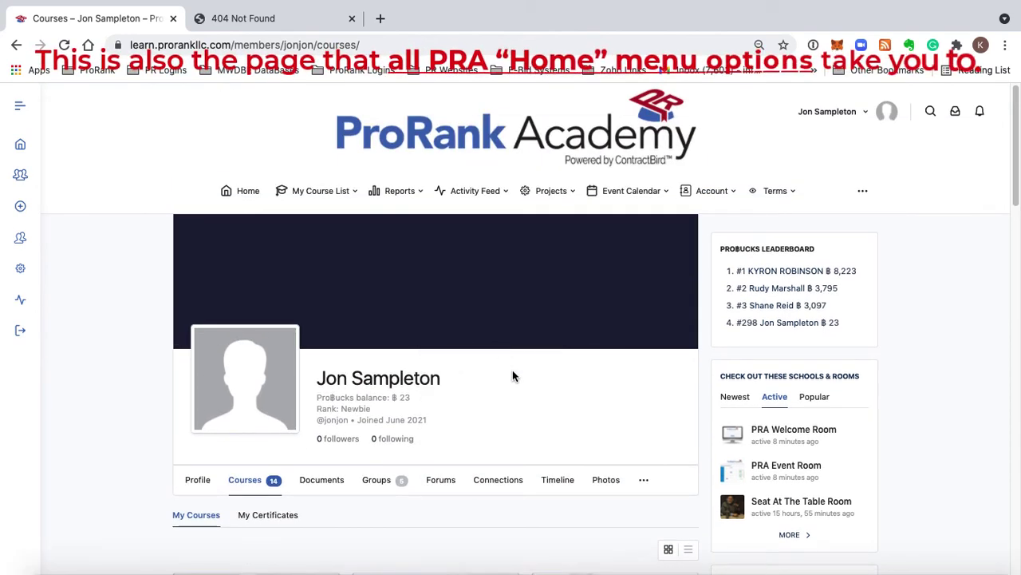
{"action": "scroll", "coordinate": [519, 397], "scroll_direction": "down", "scroll_amount": 5}
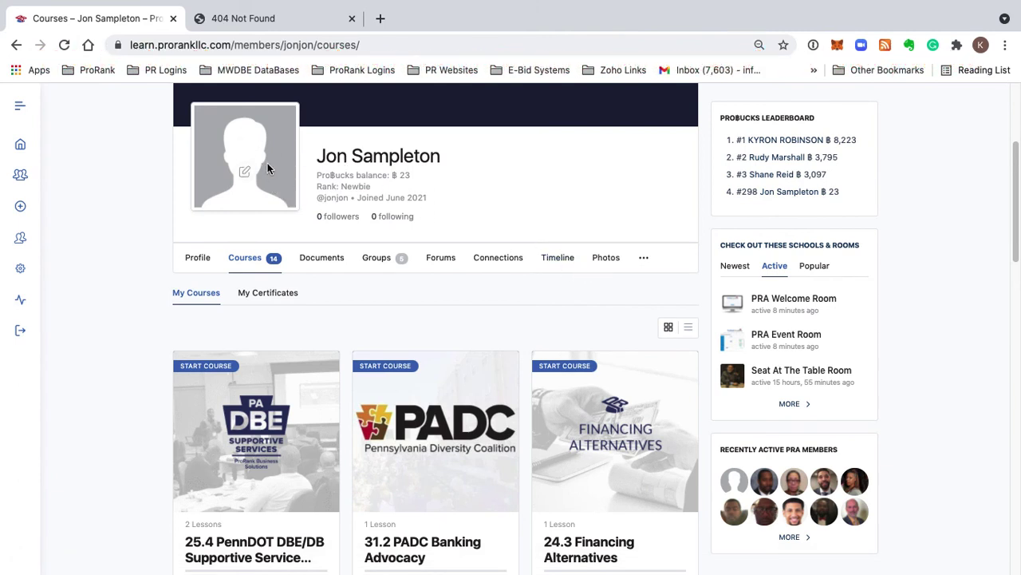
{"action": "scroll", "coordinate": [431, 124], "scroll_direction": "down", "scroll_amount": 1}
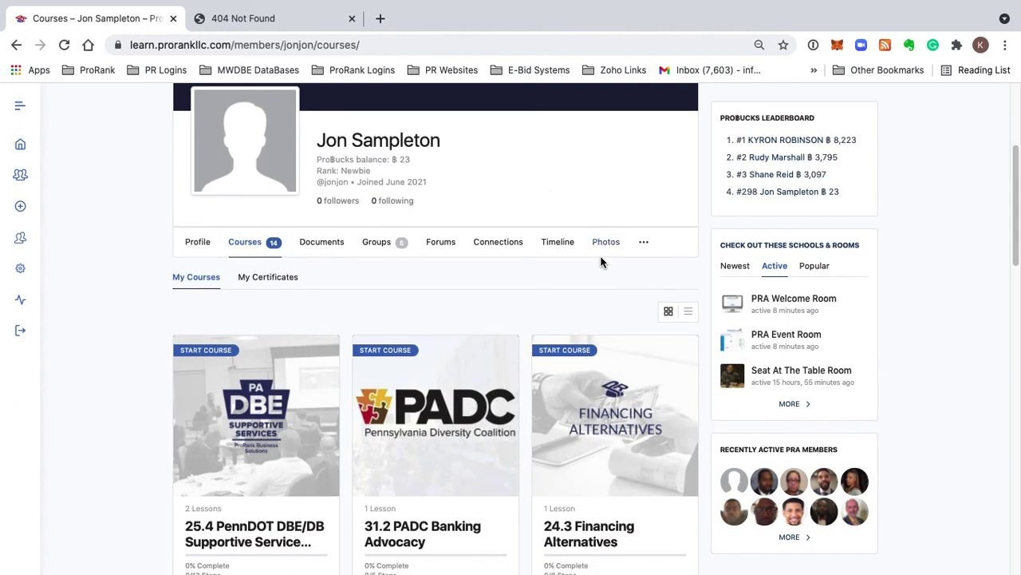
{"action": "scroll", "coordinate": [471, 431], "scroll_direction": "down", "scroll_amount": 4}
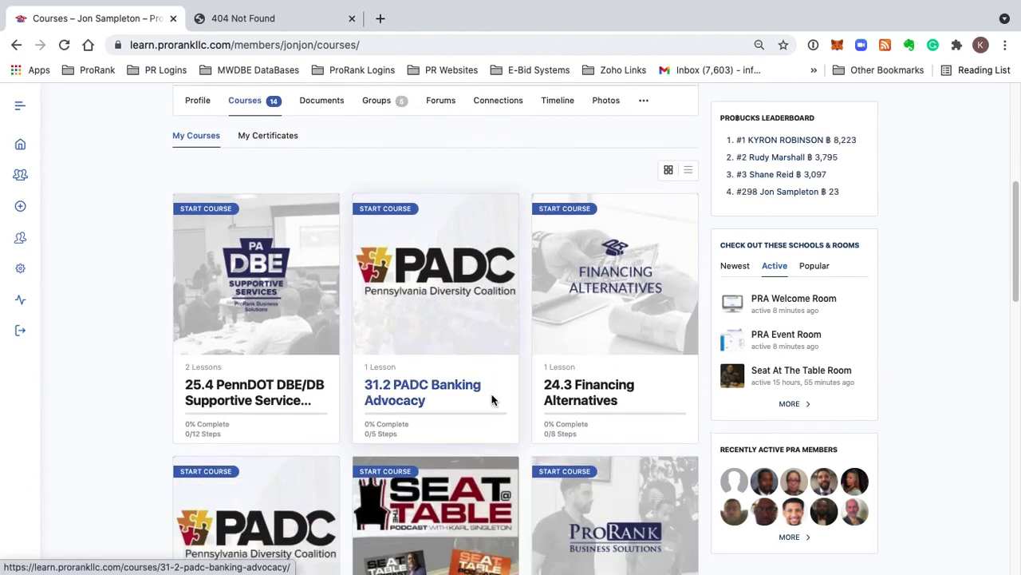
{"action": "scroll", "coordinate": [492, 399], "scroll_direction": "down", "scroll_amount": 1}
{"action": "scroll", "coordinate": [537, 521], "scroll_direction": "down", "scroll_amount": 5}
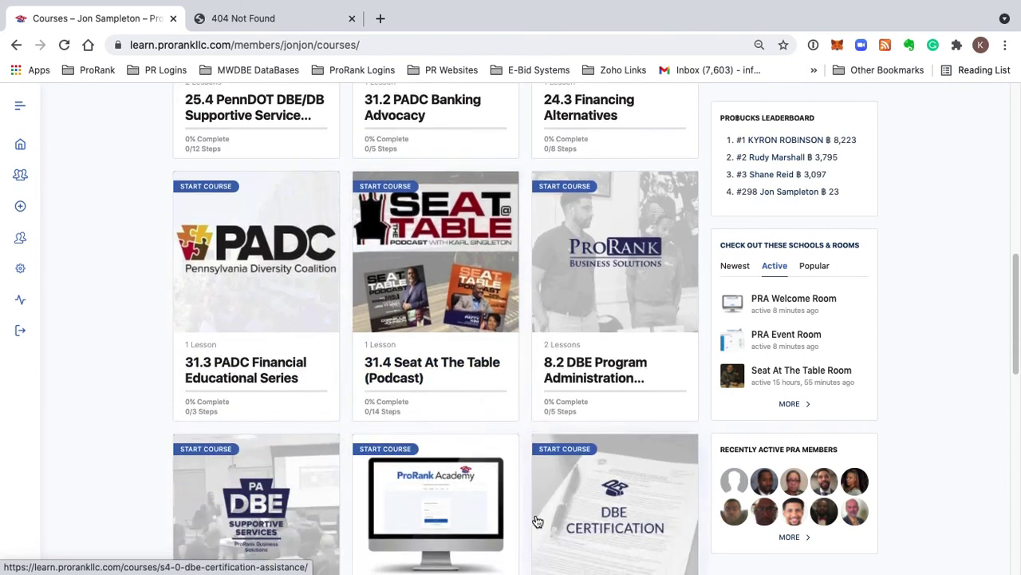
- Open the member's Documents section and view its document search, file upload and folder creation options
{"action": "scroll", "coordinate": [535, 514], "scroll_direction": "up", "scroll_amount": 8}
{"action": "scroll", "coordinate": [471, 447], "scroll_direction": "down", "scroll_amount": 2}
{"action": "left_click", "coordinate": [336, 325]}
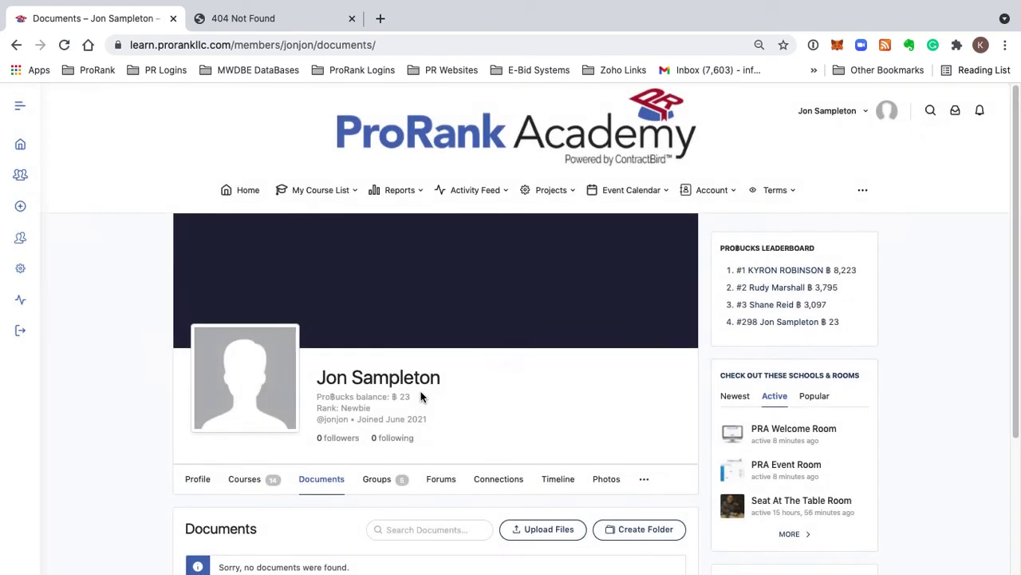
{"action": "scroll", "coordinate": [420, 396], "scroll_direction": "down", "scroll_amount": 3}
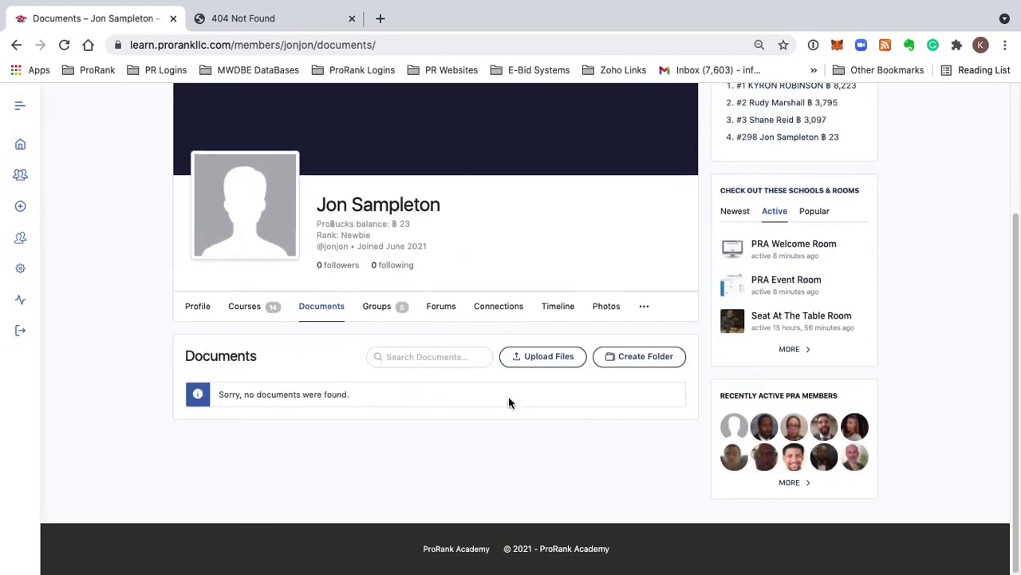